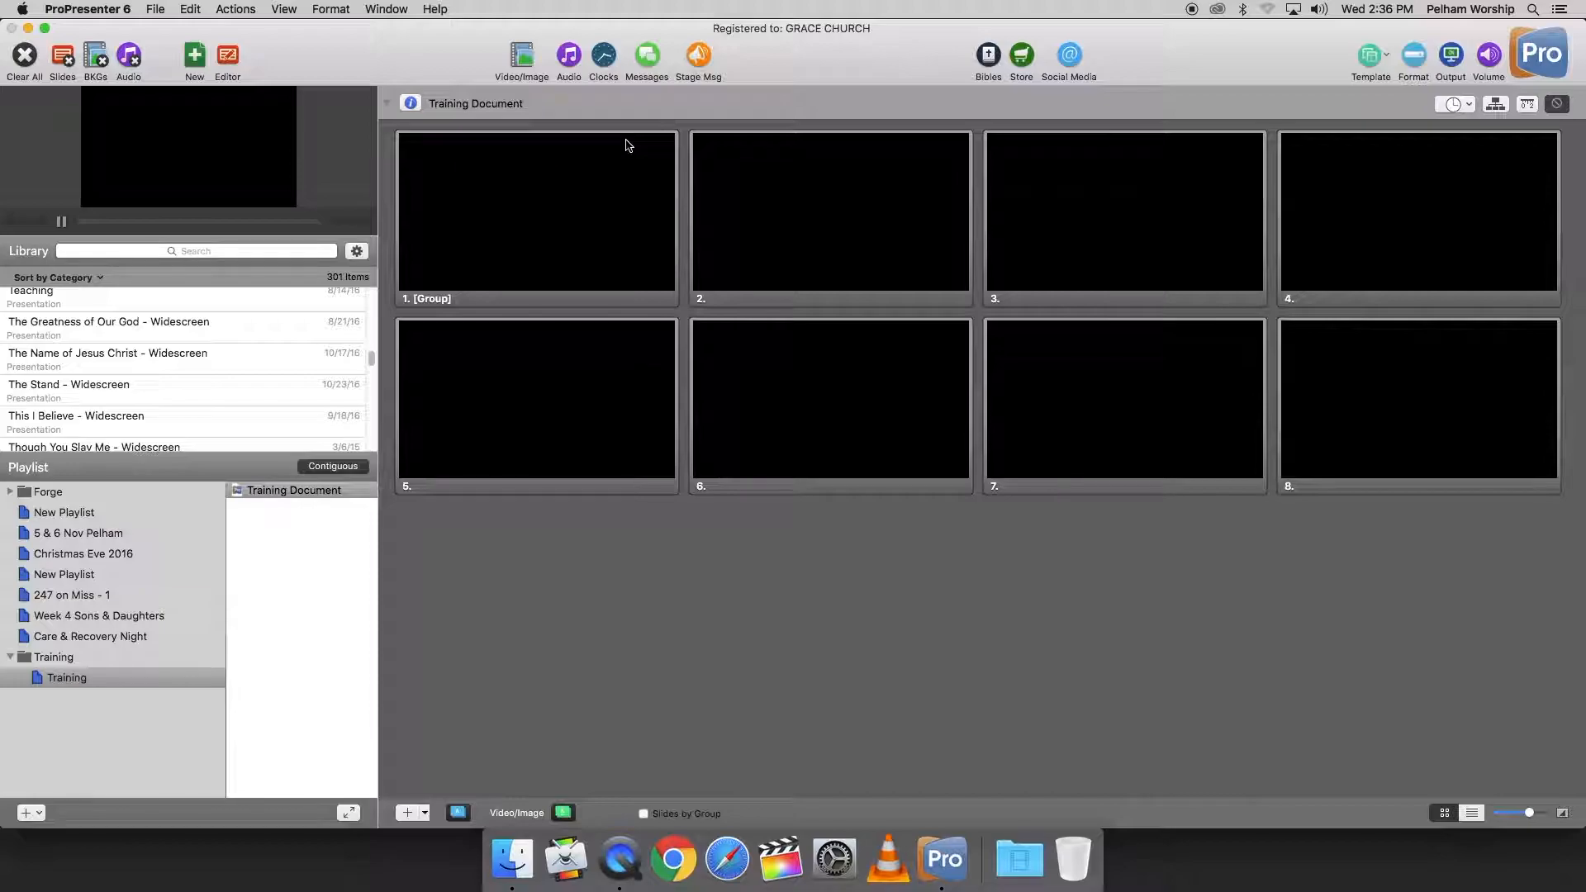
# Step: Open Clocks and Timers and review the timer types available for the Teaching Clock
pyautogui.click(605, 60)
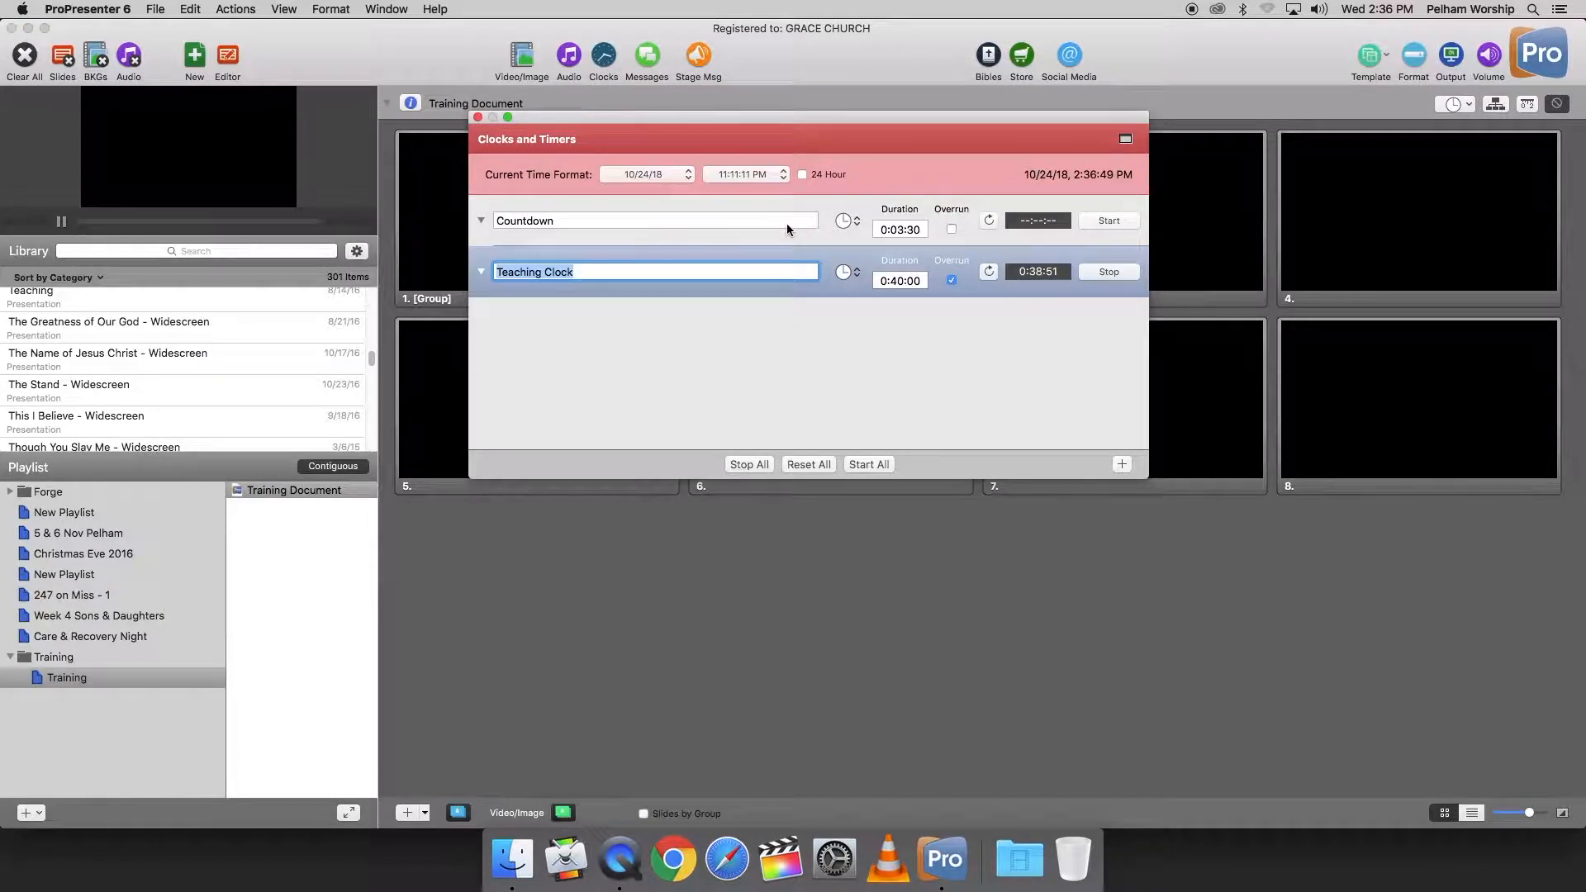
pyautogui.moveTo(605, 123); pyautogui.dragTo(616, 66)
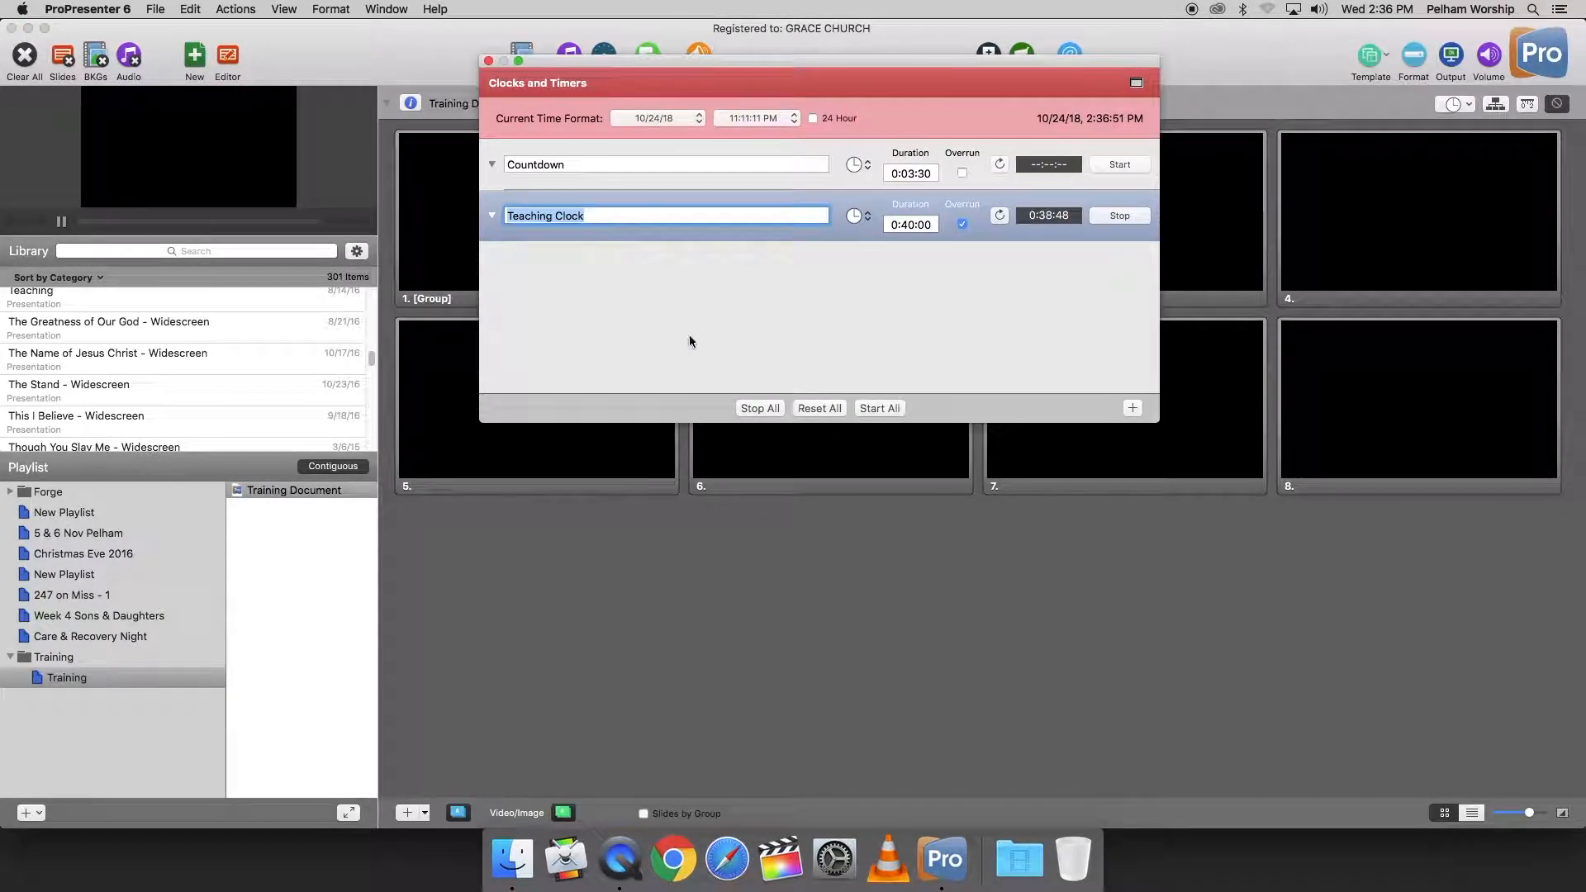
pyautogui.click(649, 255)
pyautogui.tripleClick(582, 216)
pyautogui.click(652, 258)
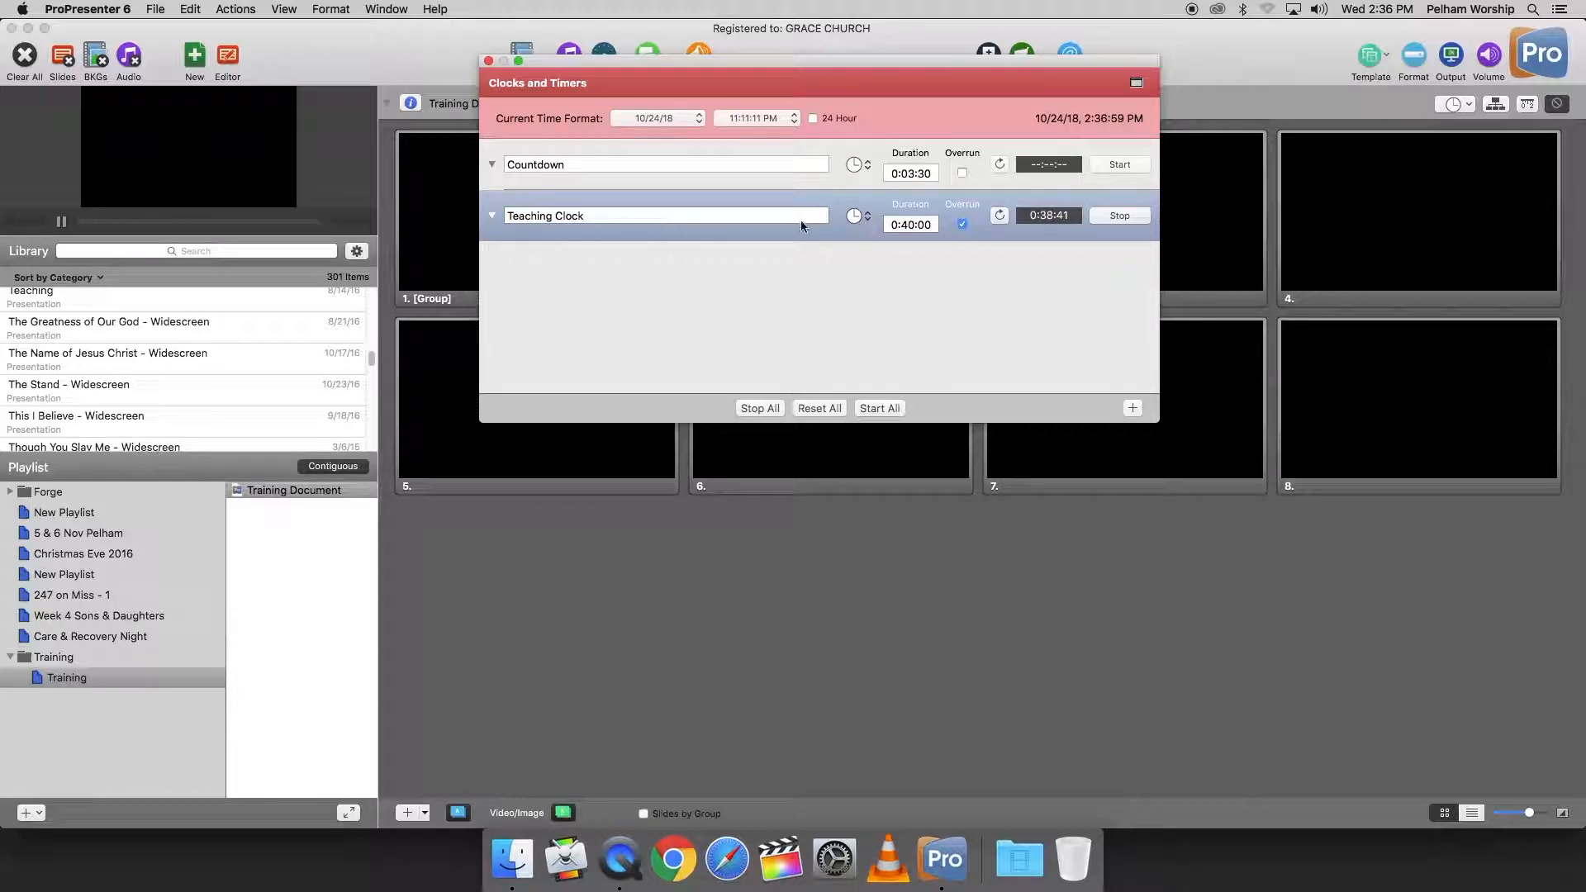
pyautogui.click(859, 216)
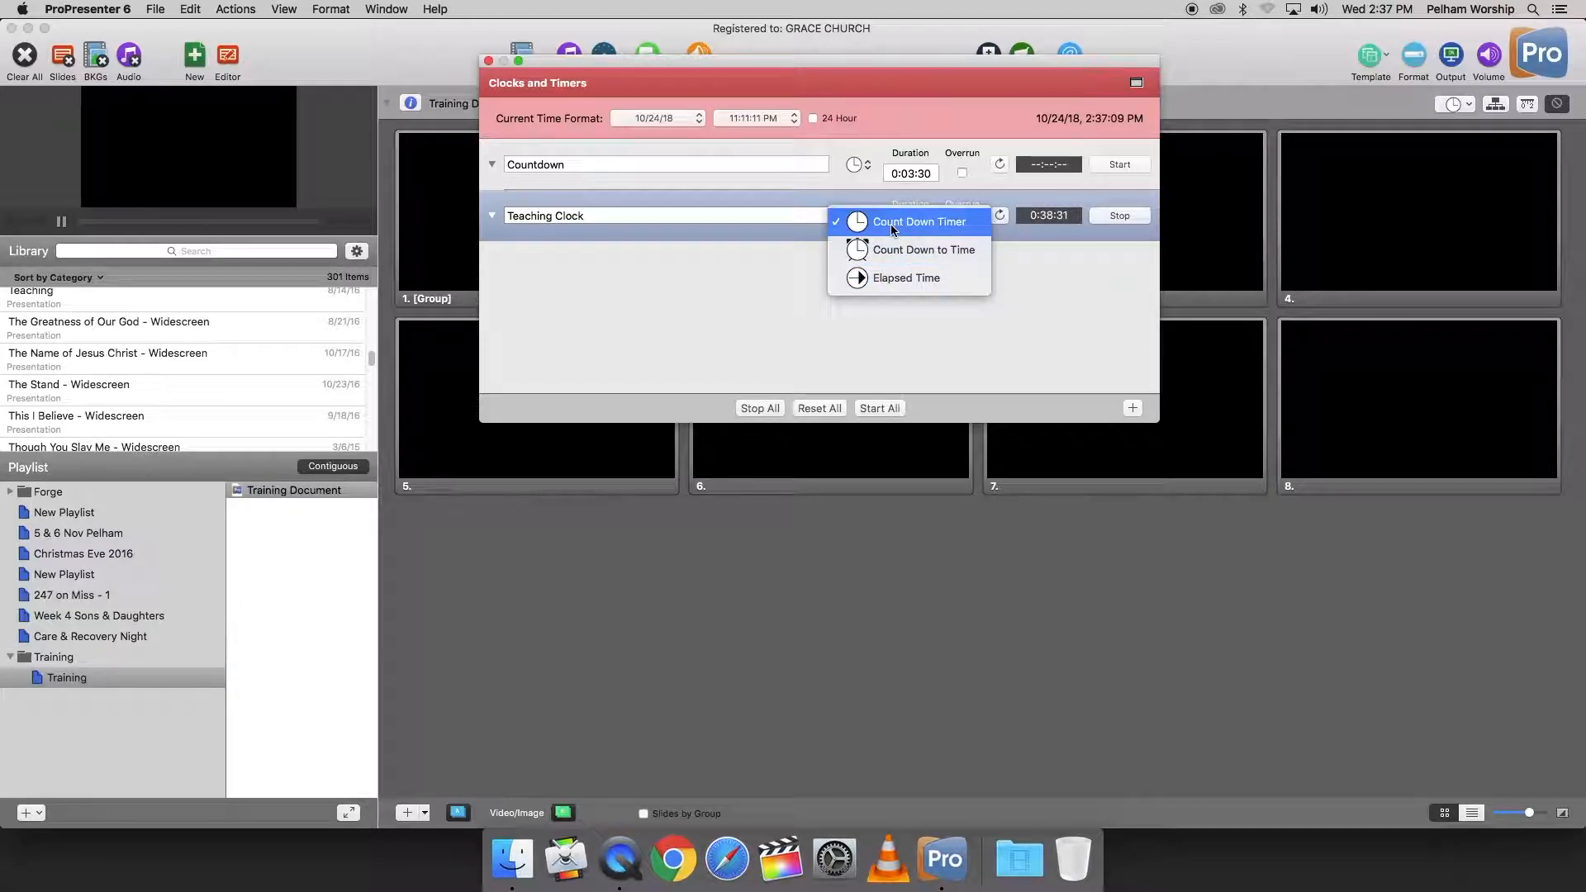
pyautogui.click(1026, 284)
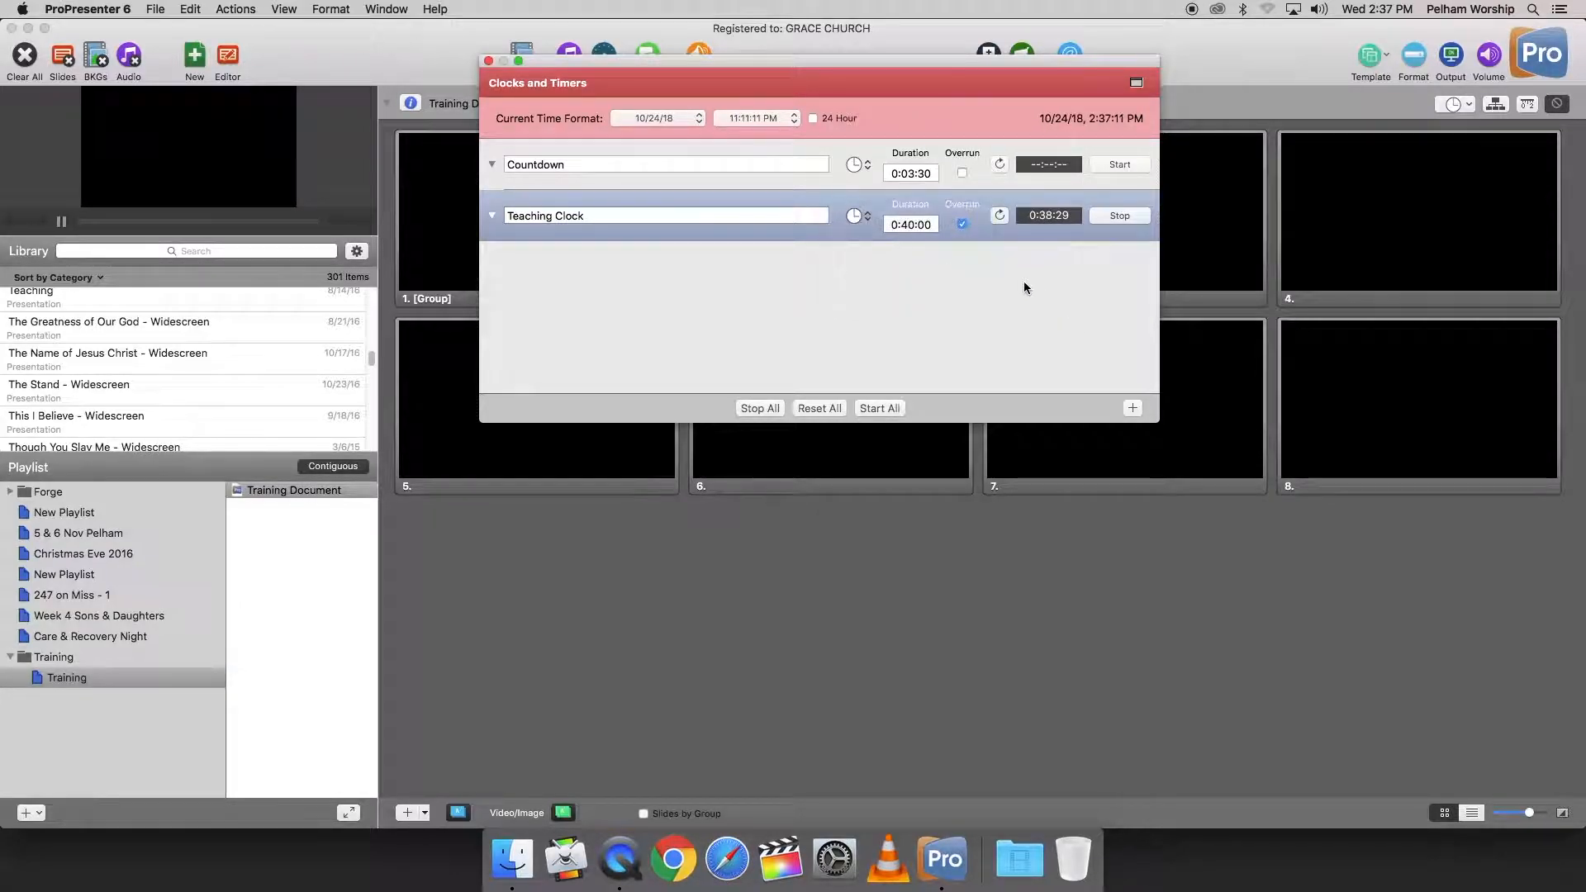
# Step: Stop and reset the Teaching Clock, set its duration to 0:30:00, and close the timers window
pyautogui.click(1119, 215)
pyautogui.click(1000, 216)
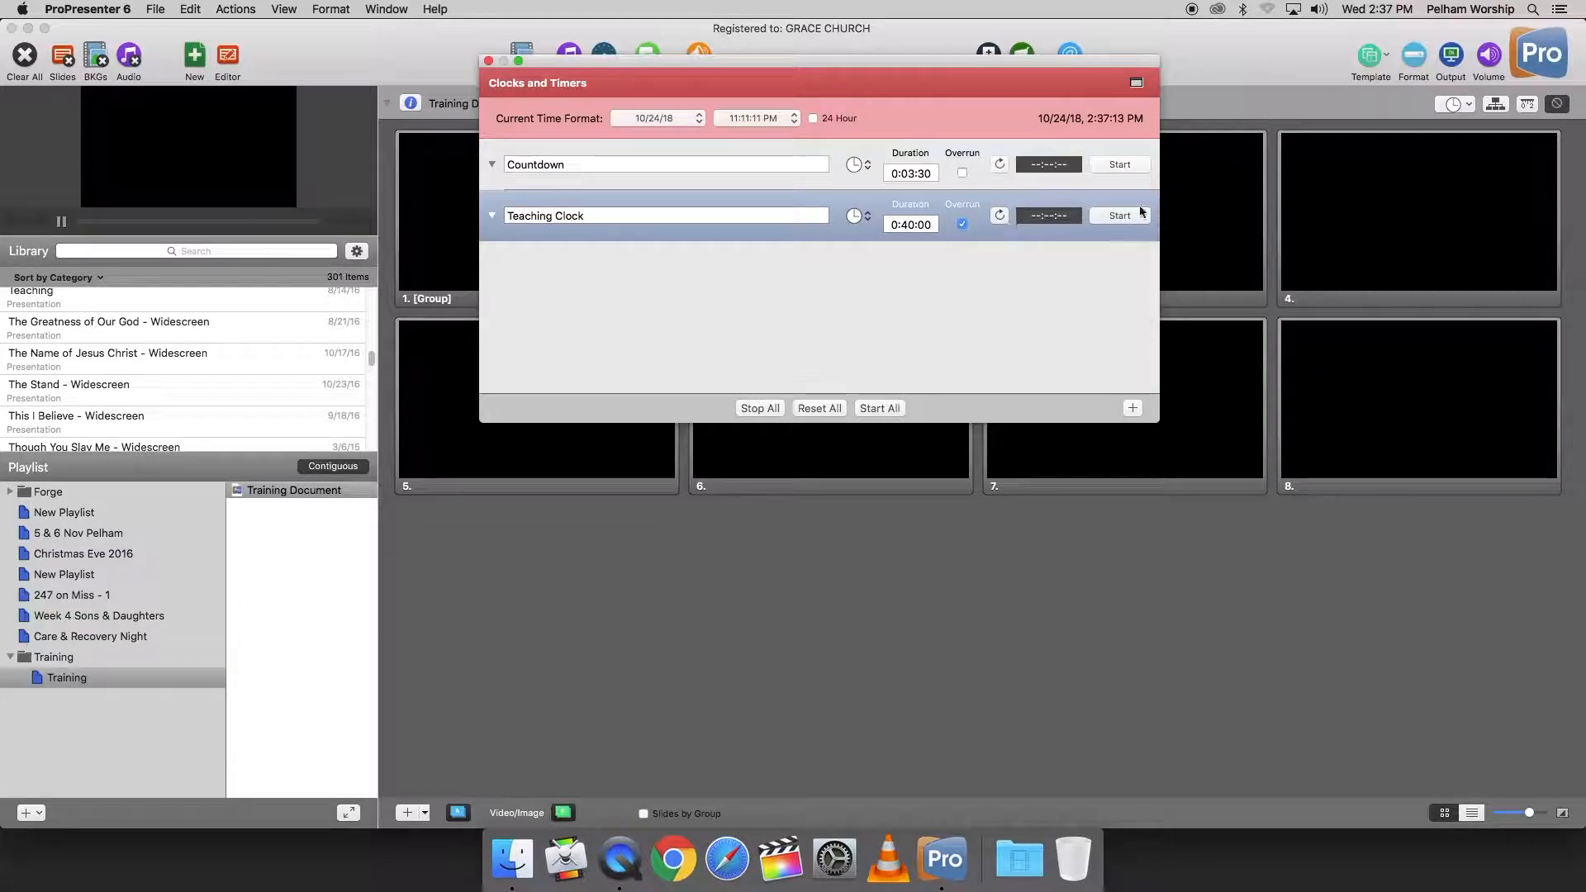
pyautogui.click(911, 229)
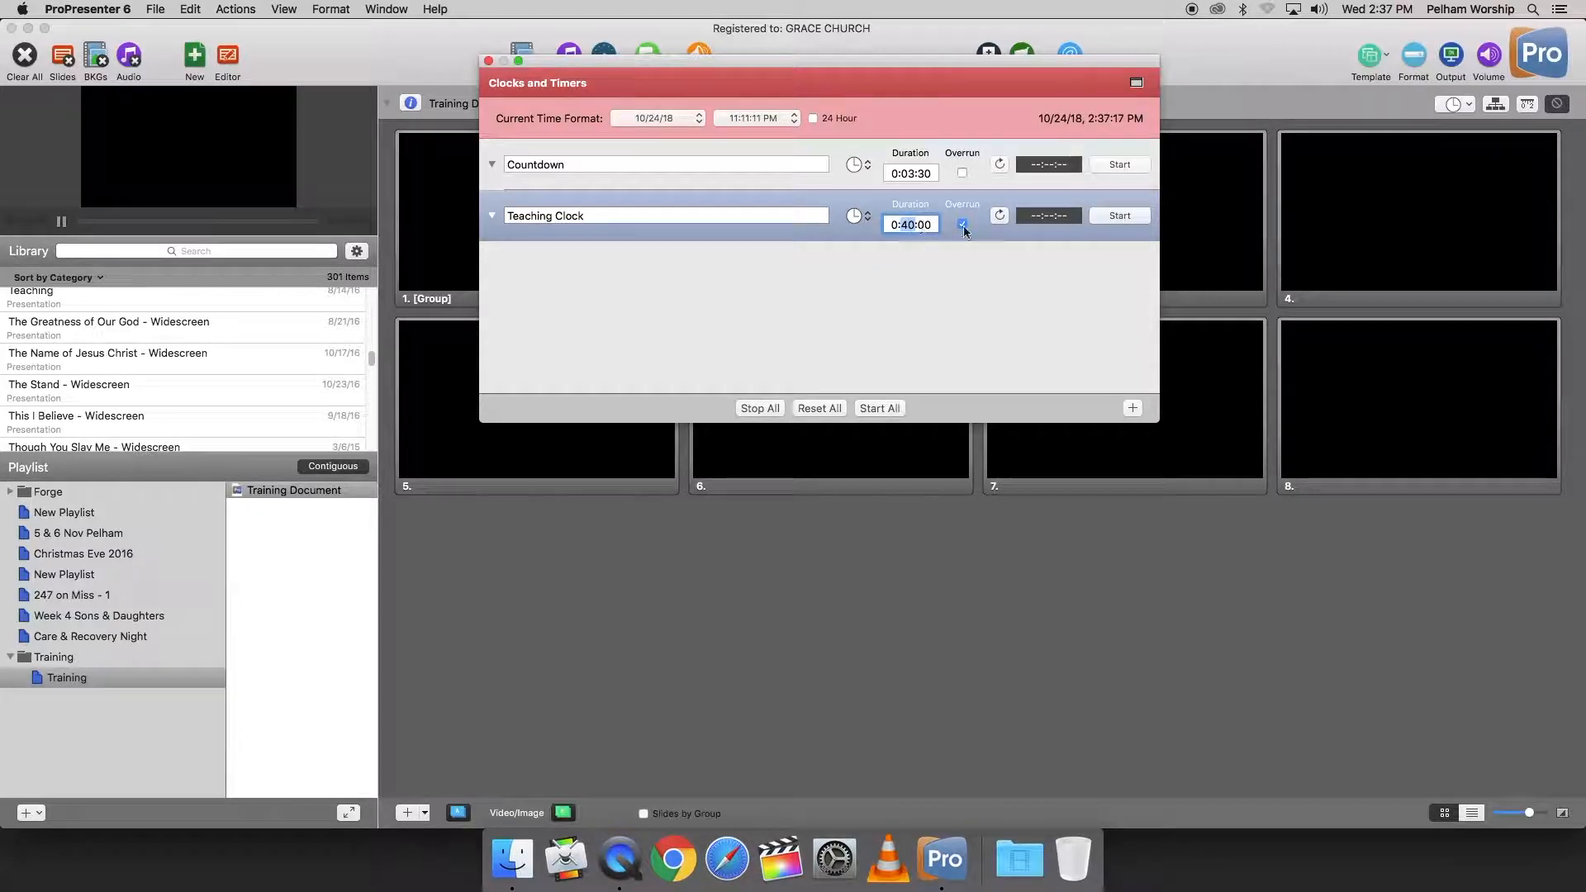
pyautogui.write('30')
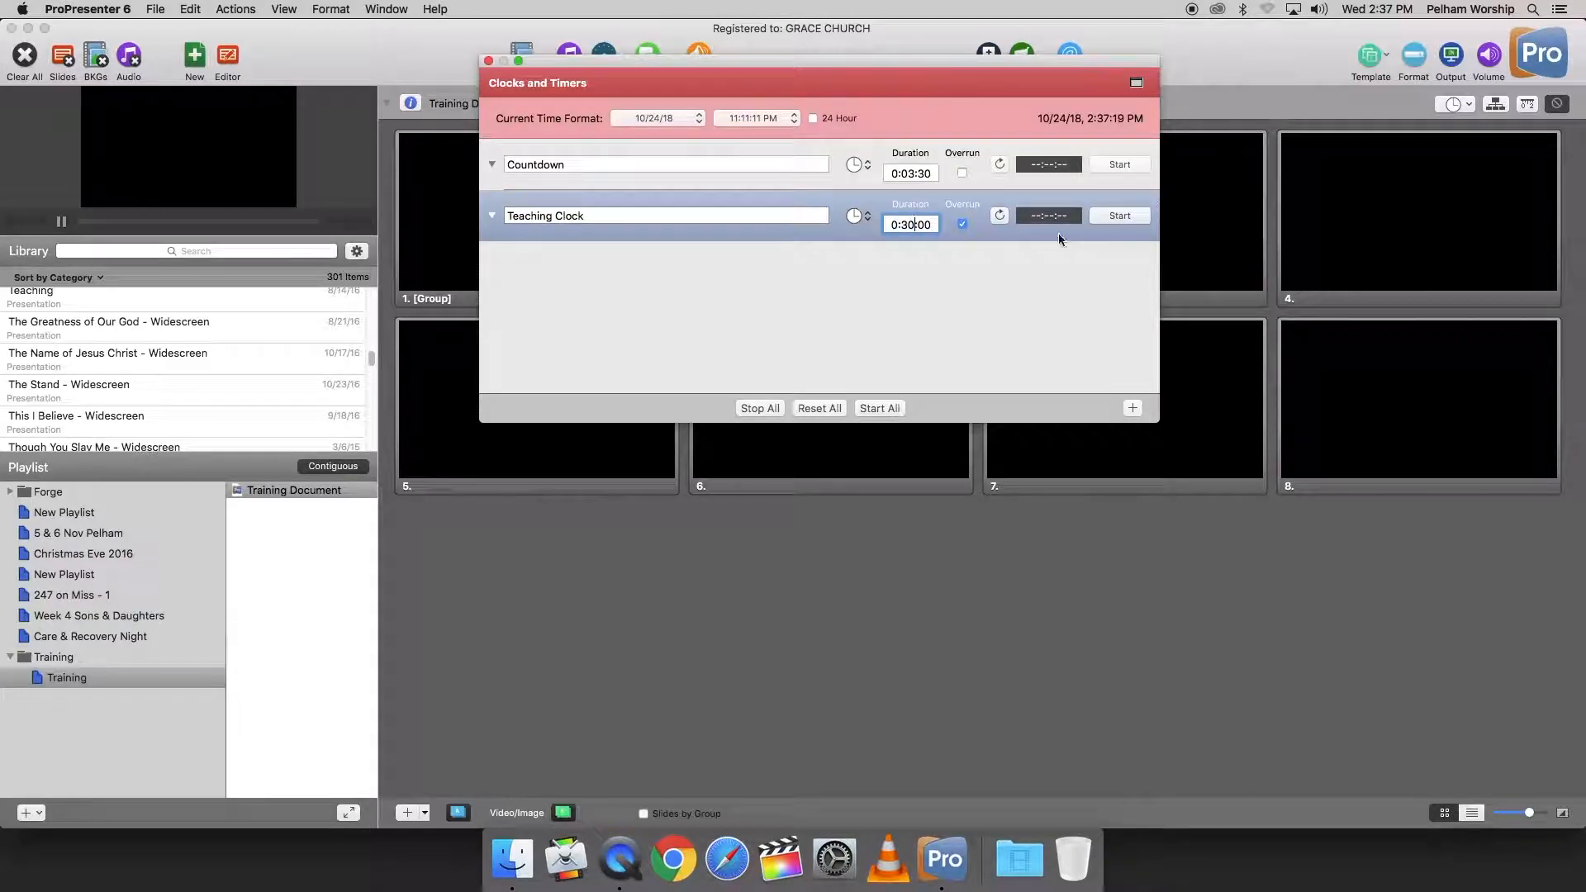
pyautogui.press('Return')
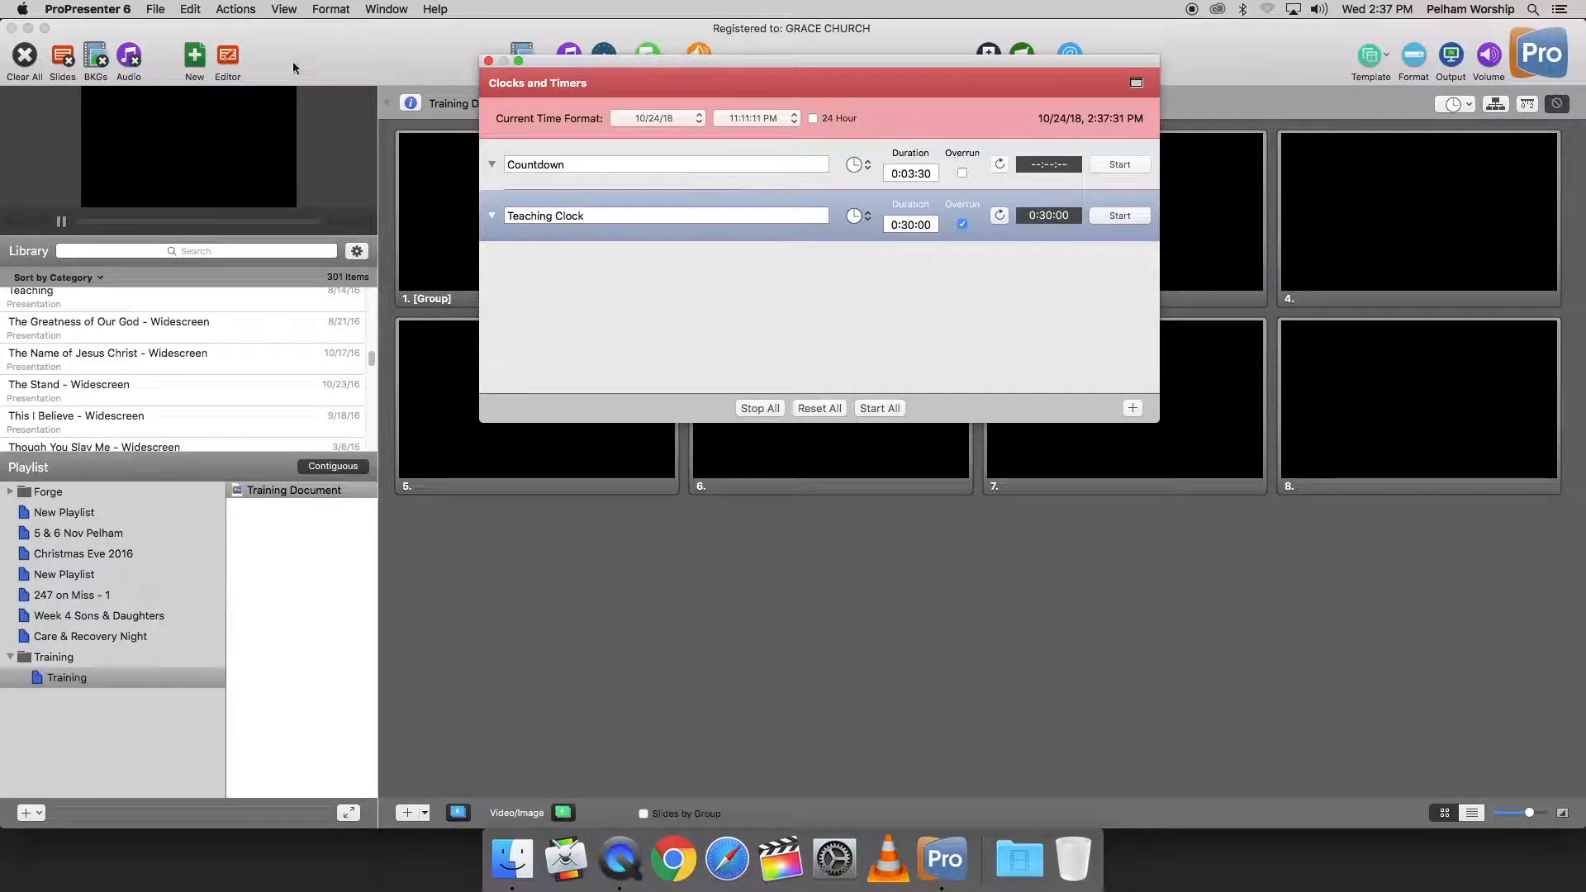
pyautogui.click(489, 62)
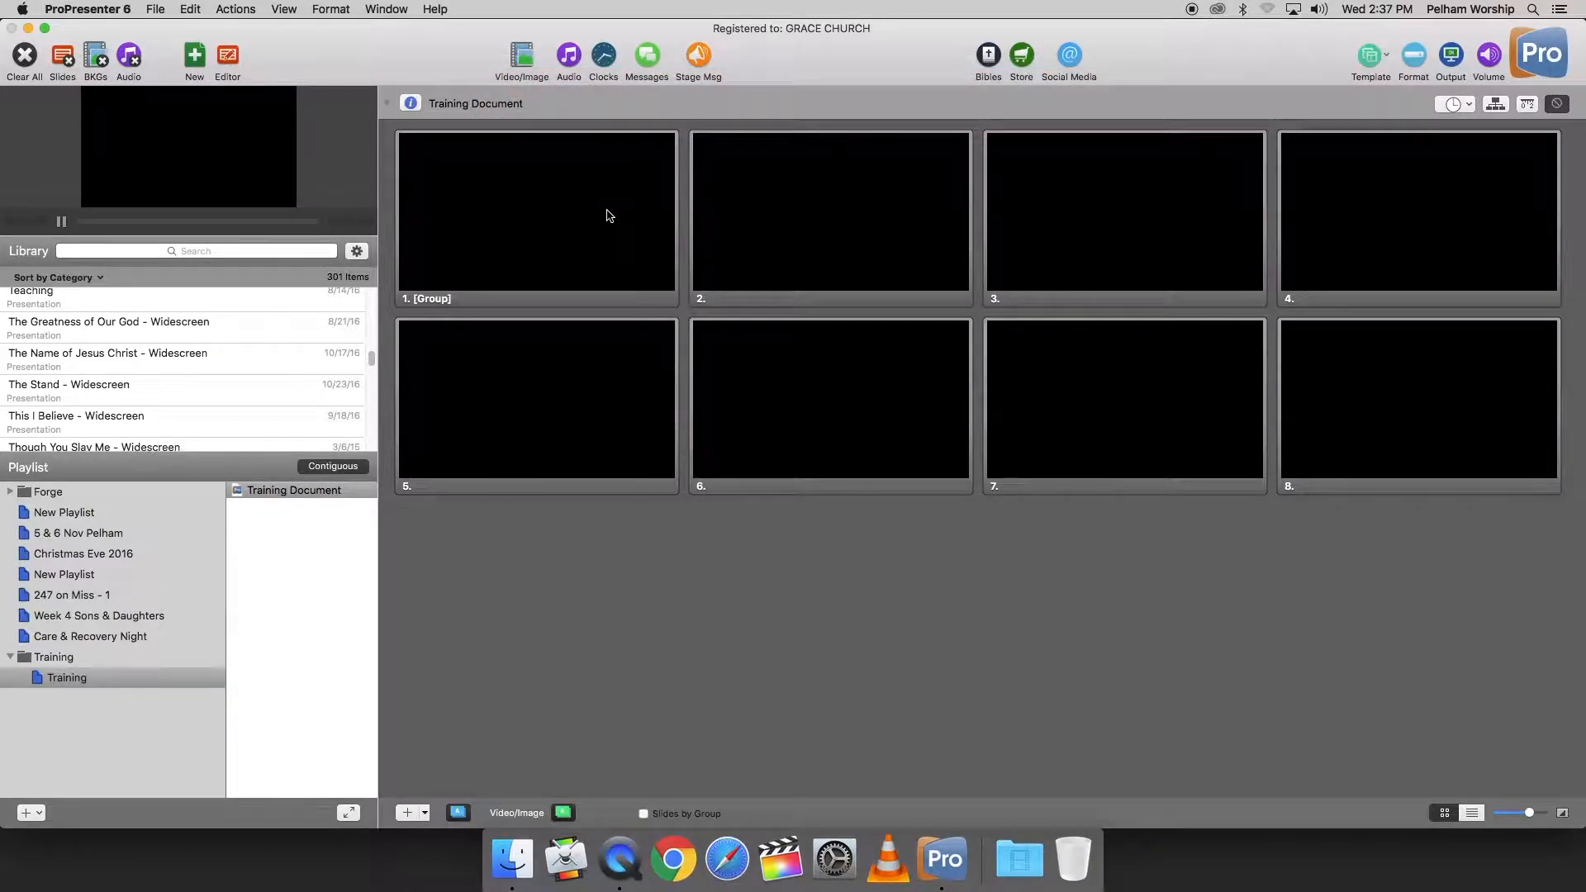
# Step: Reopen Clocks and Timers, start the Teaching Clock's countdown, and close the window
pyautogui.click(604, 59)
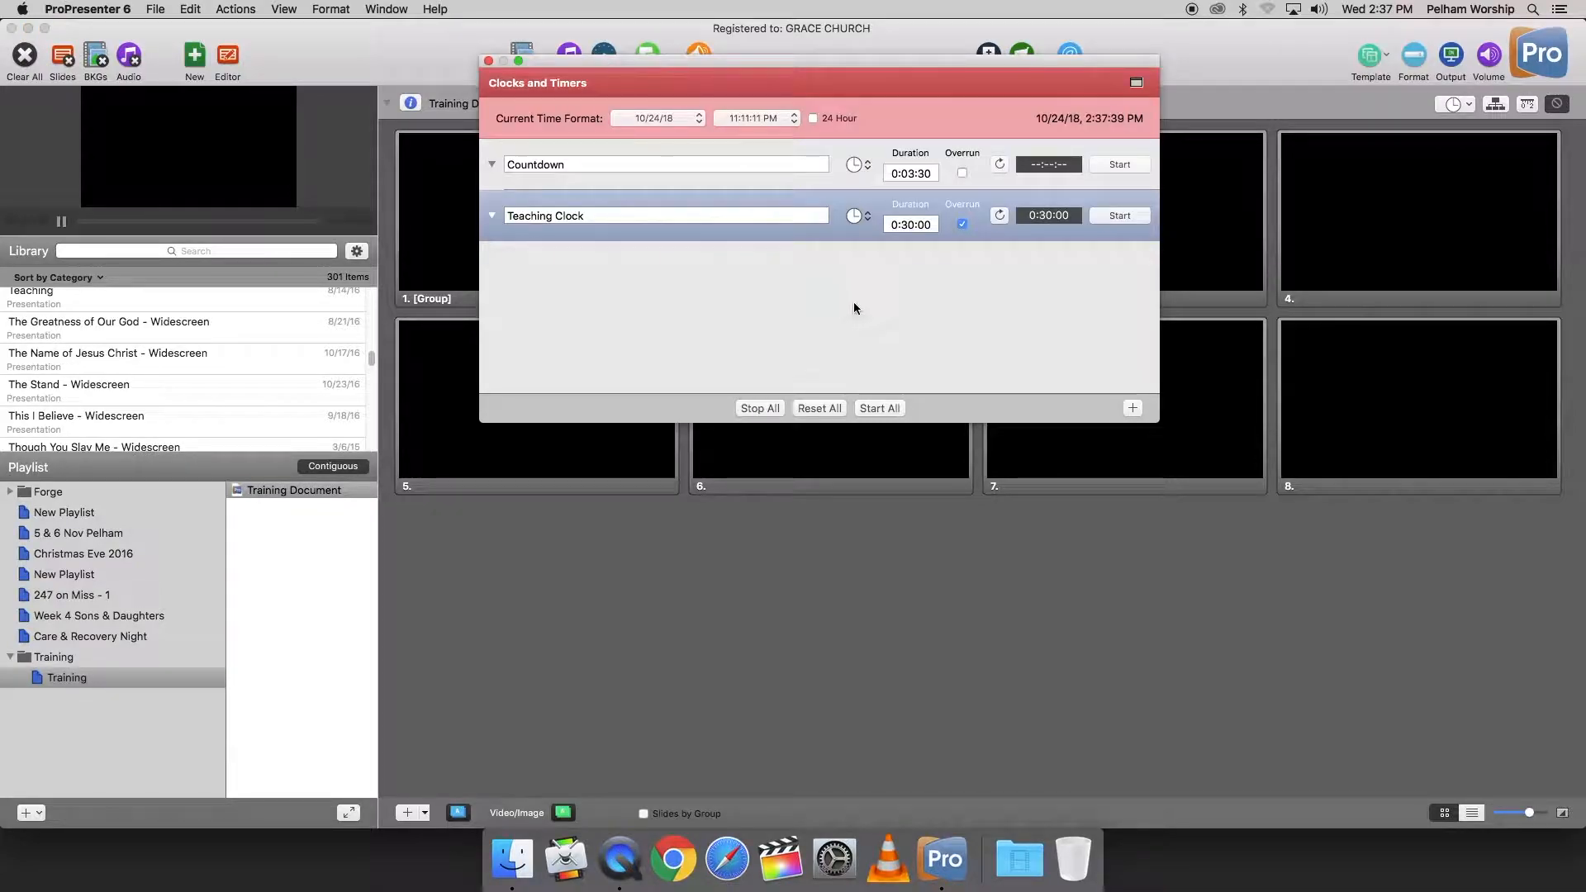
pyautogui.click(1108, 218)
pyautogui.click(488, 61)
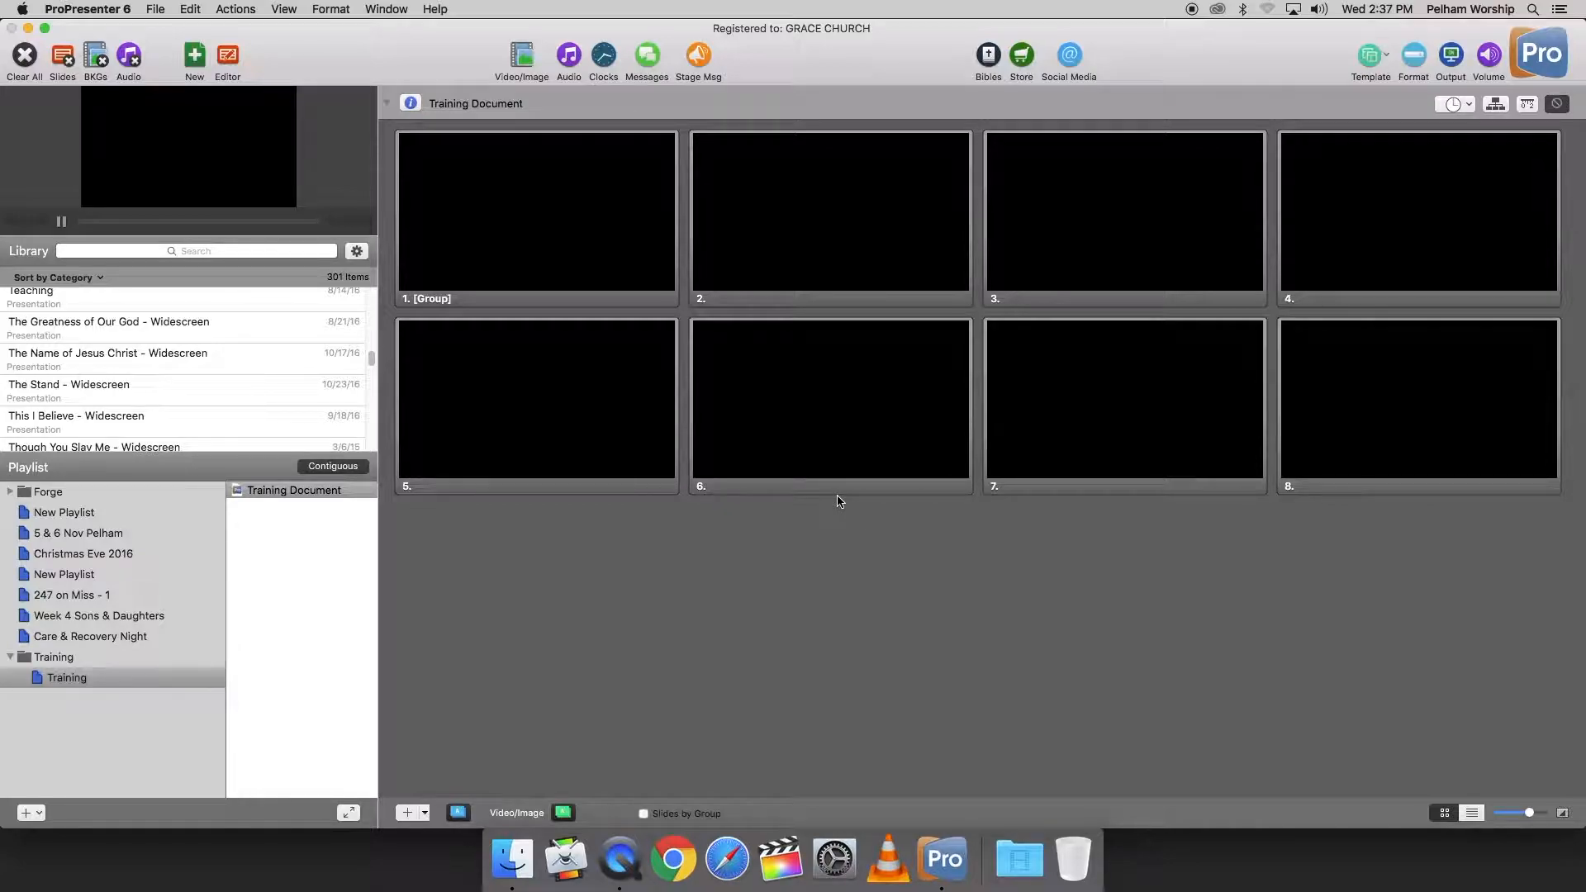
# Step: Return to Clocks and Timers, stop and reset the Teaching Clock, and close the window
pyautogui.click(604, 57)
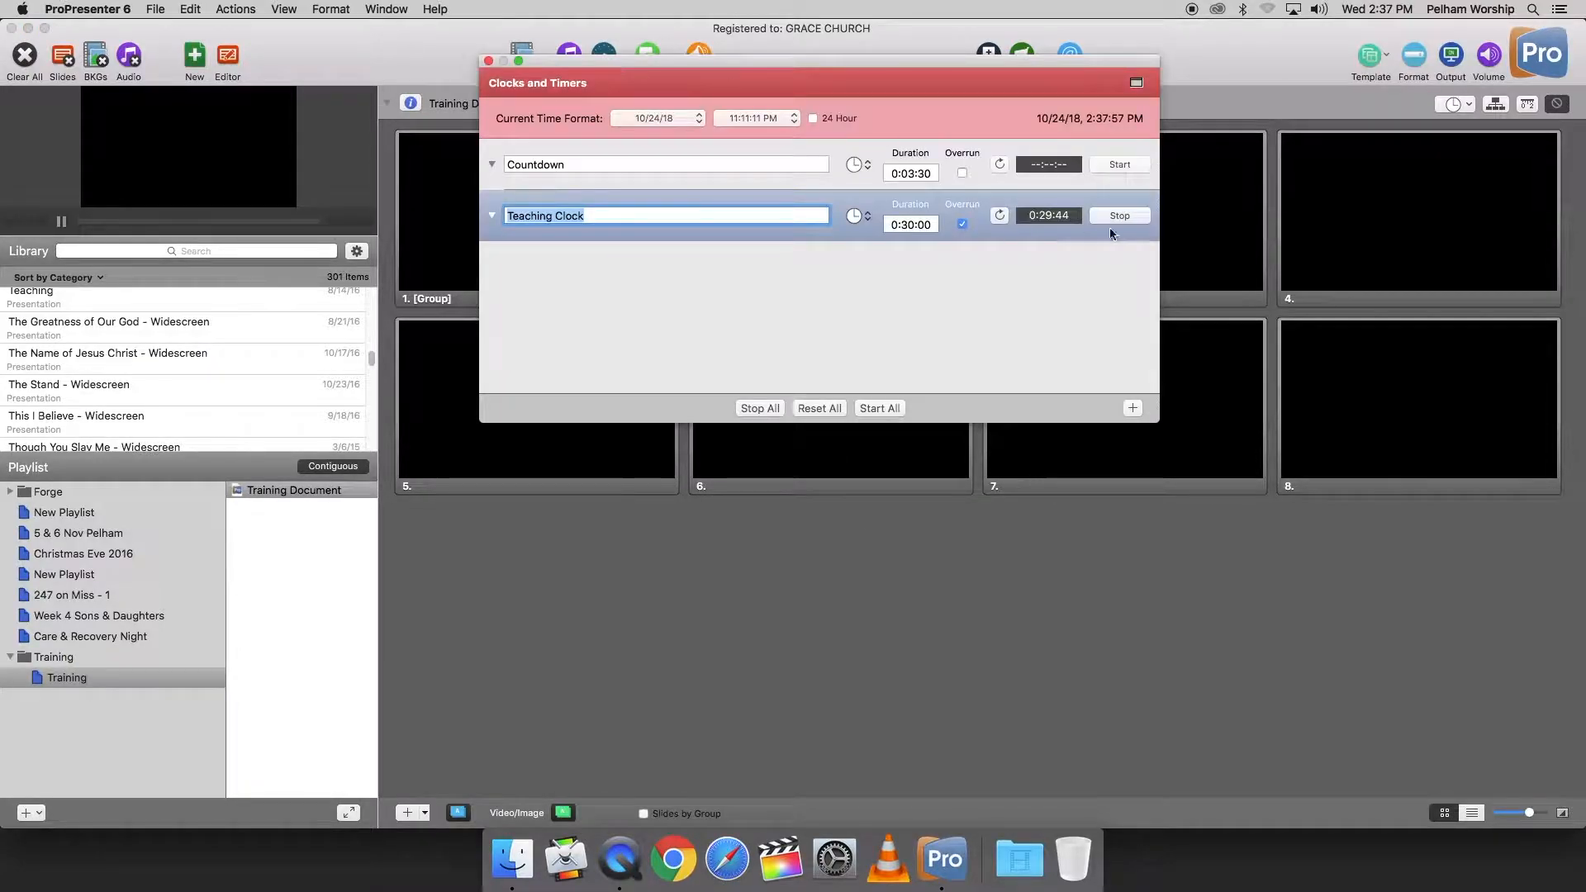
pyautogui.click(999, 216)
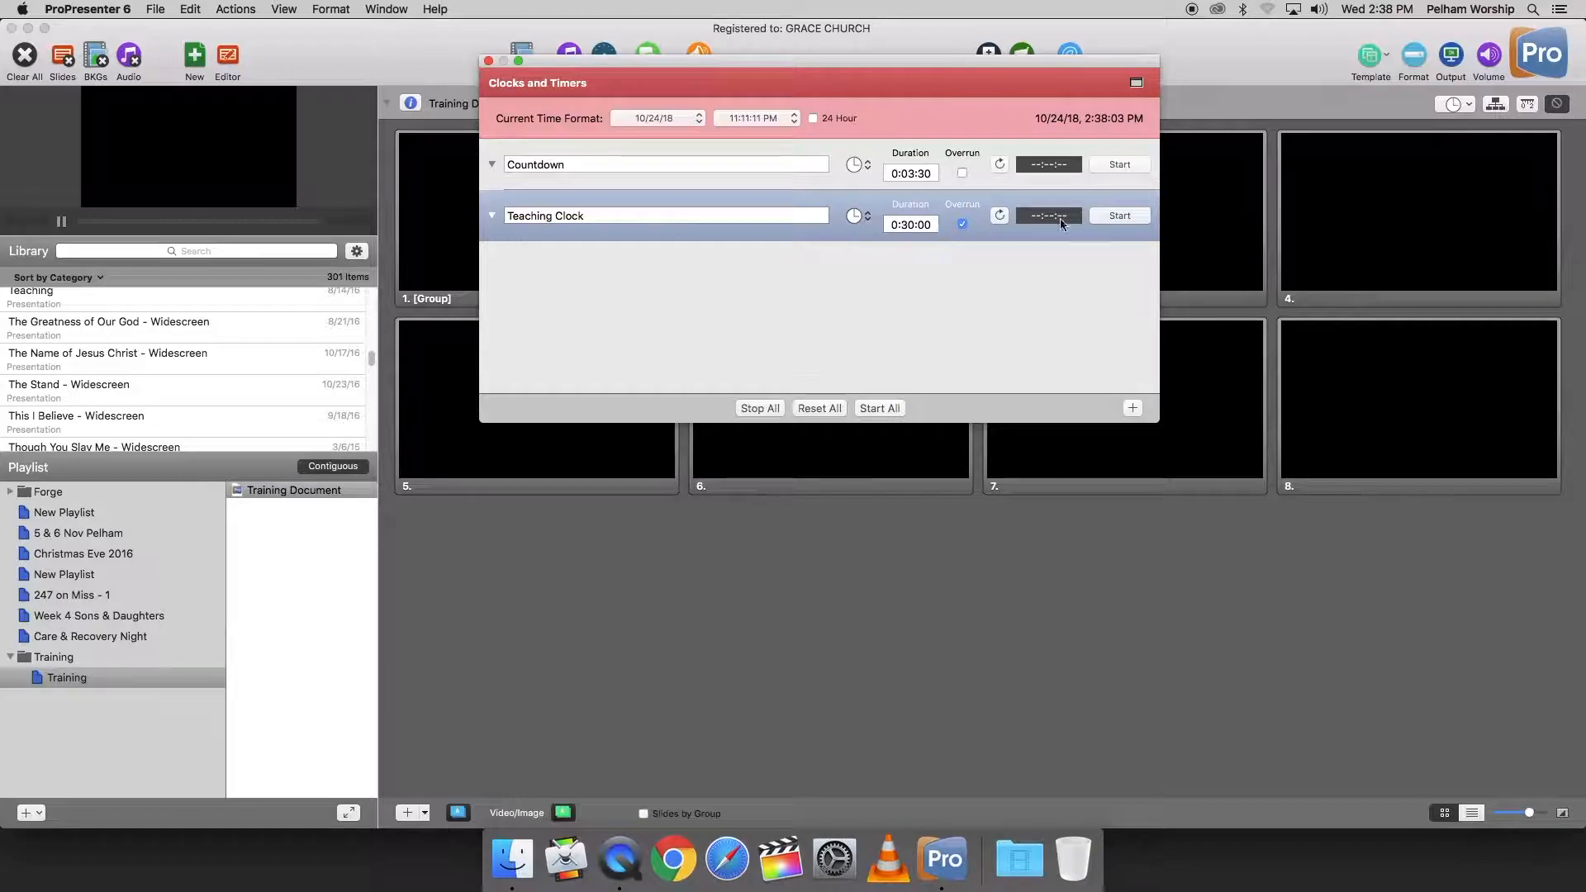
pyautogui.click(485, 60)
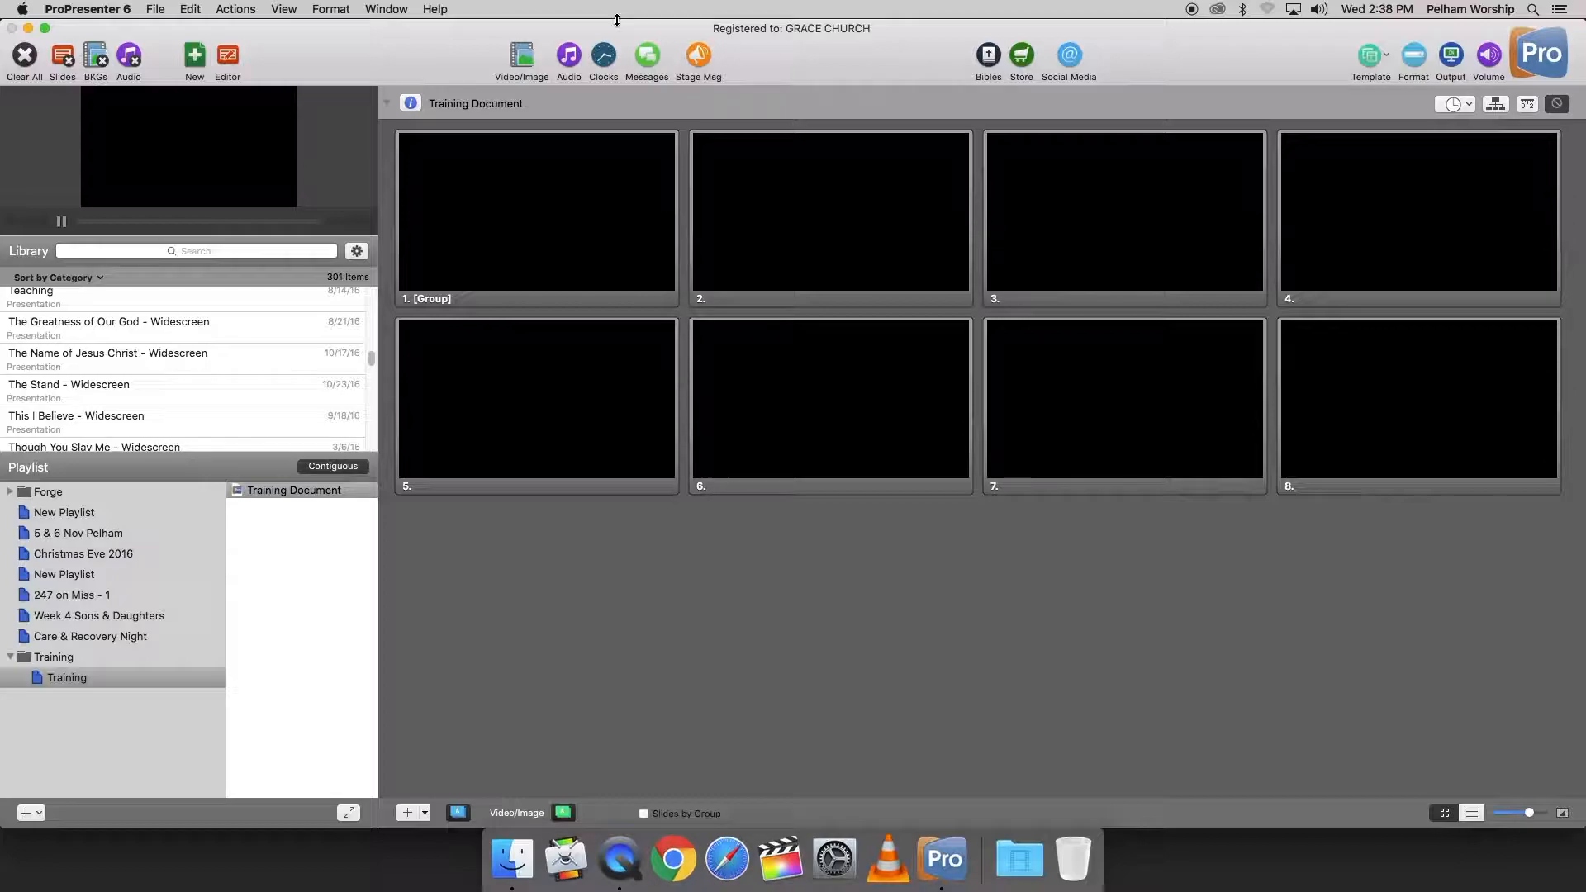
# Step: Open Messages and check the Service Countdown message in both the compact and the editing view
pyautogui.click(647, 55)
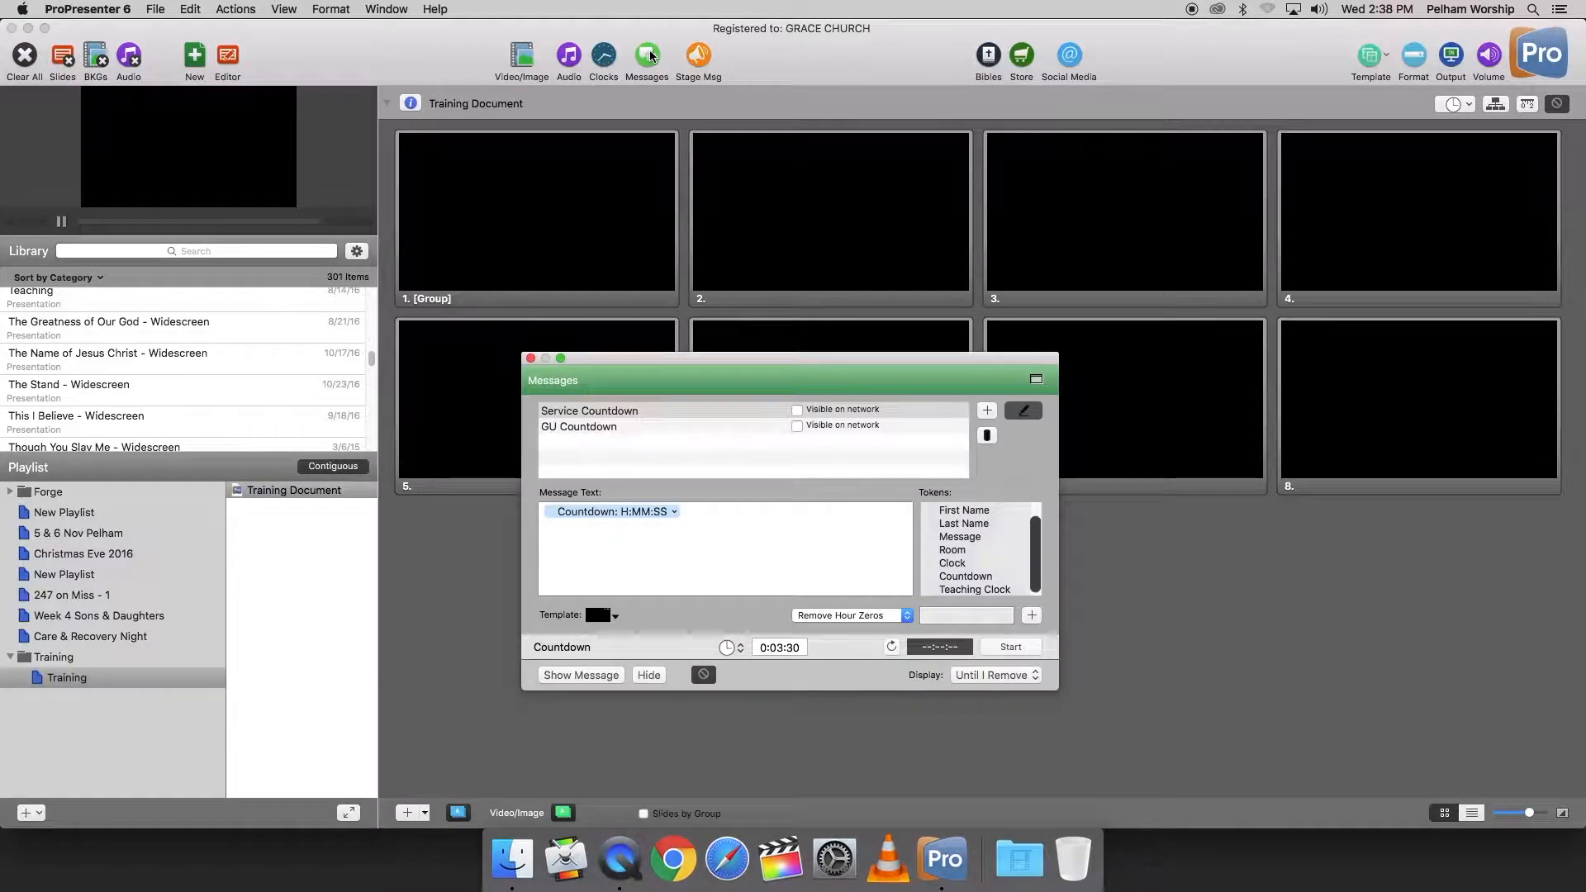
pyautogui.moveTo(715, 375); pyautogui.dragTo(735, 46)
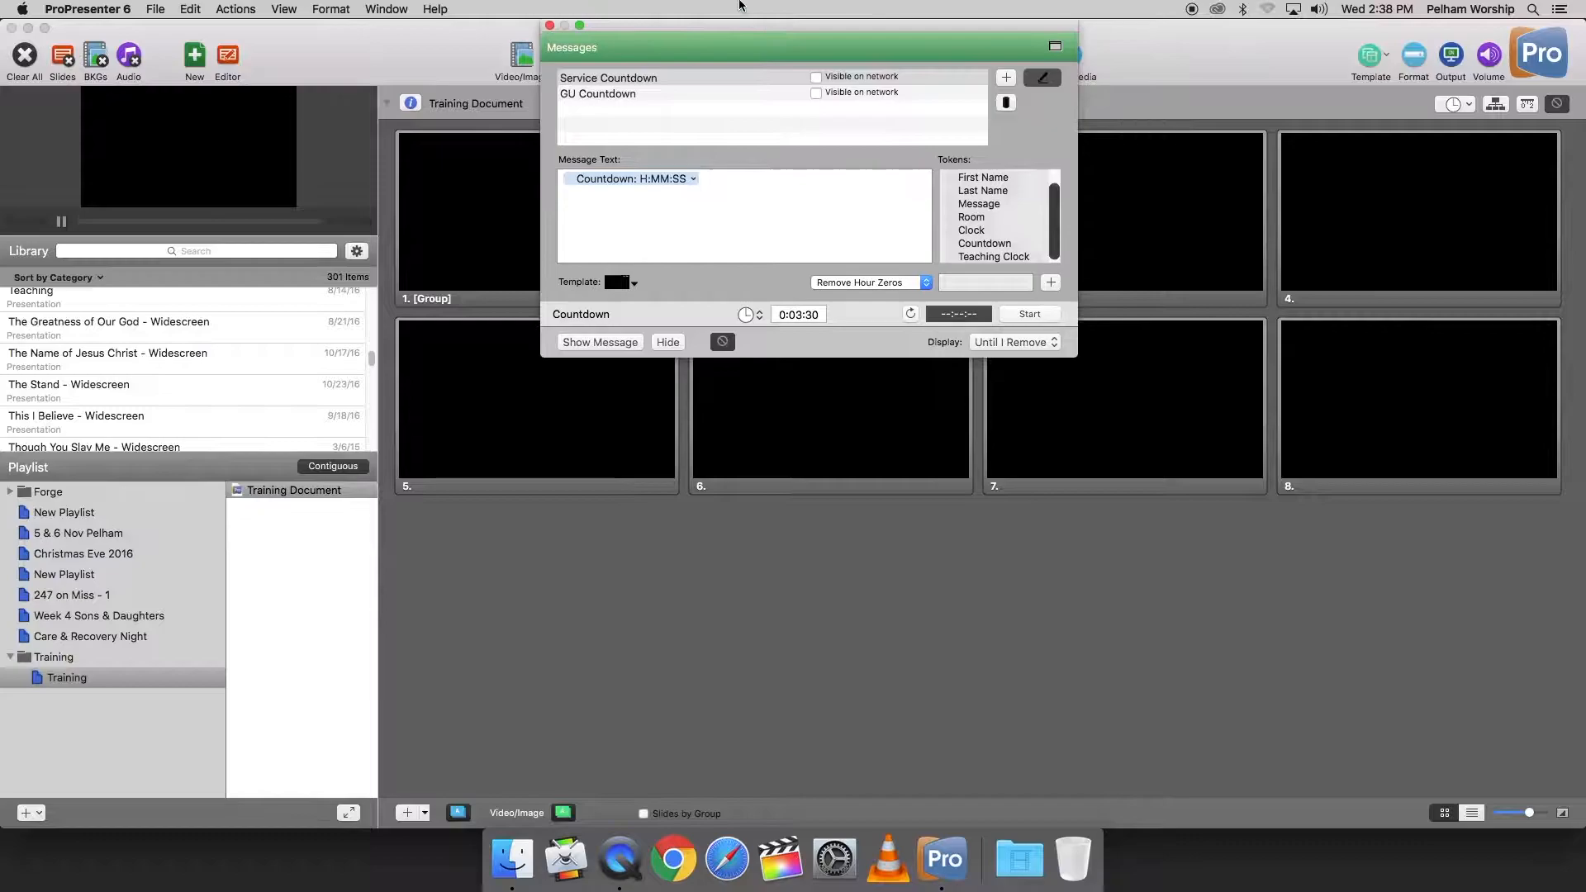
pyautogui.click(1043, 78)
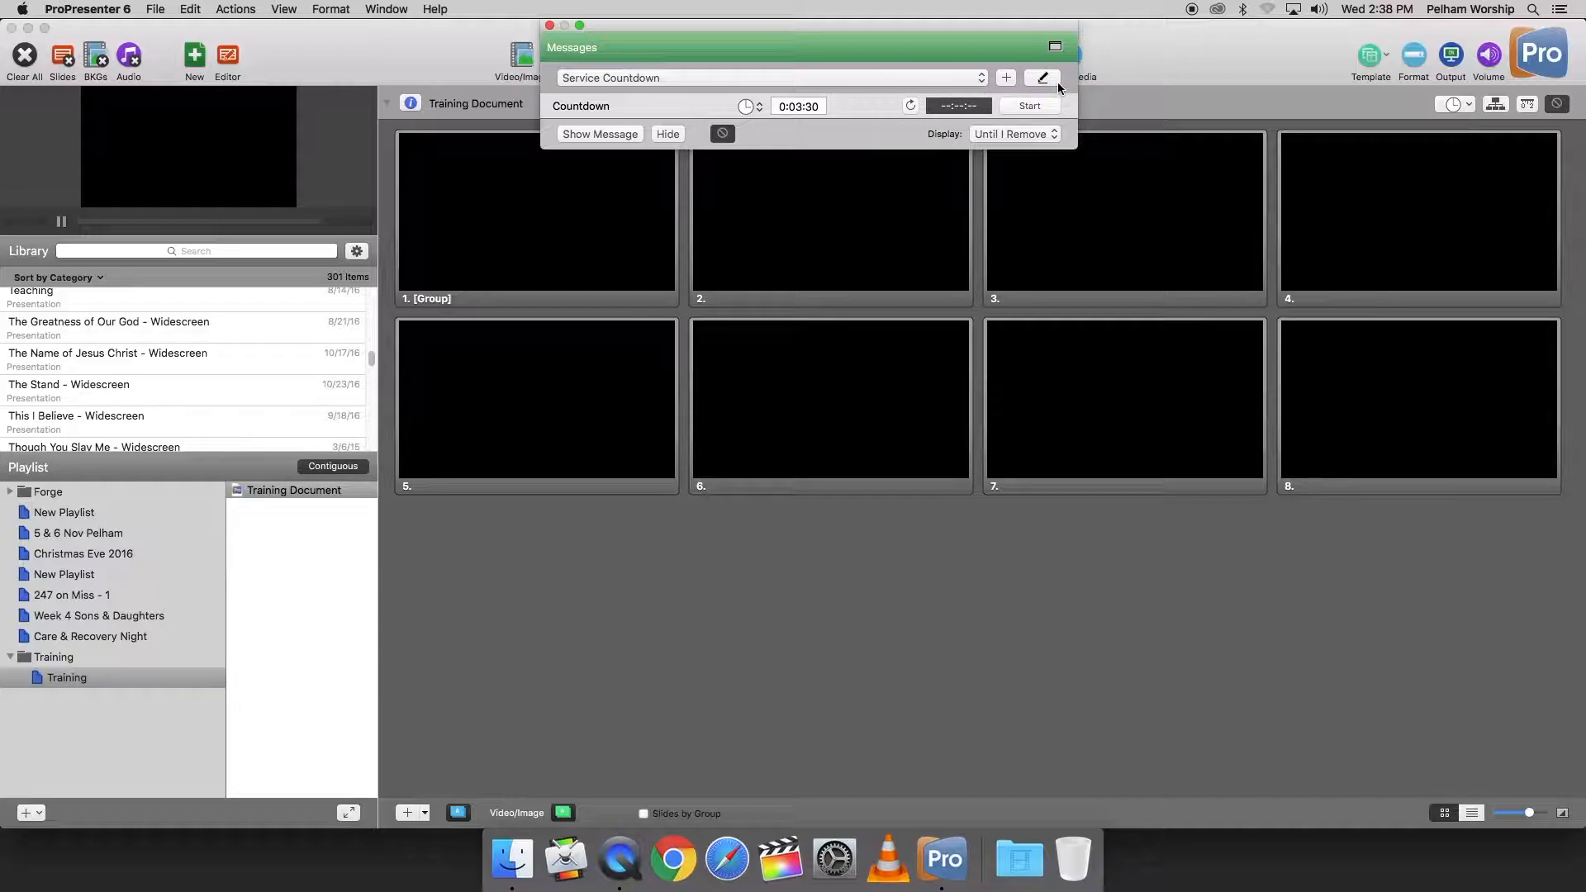
pyautogui.click(981, 78)
pyautogui.click(961, 80)
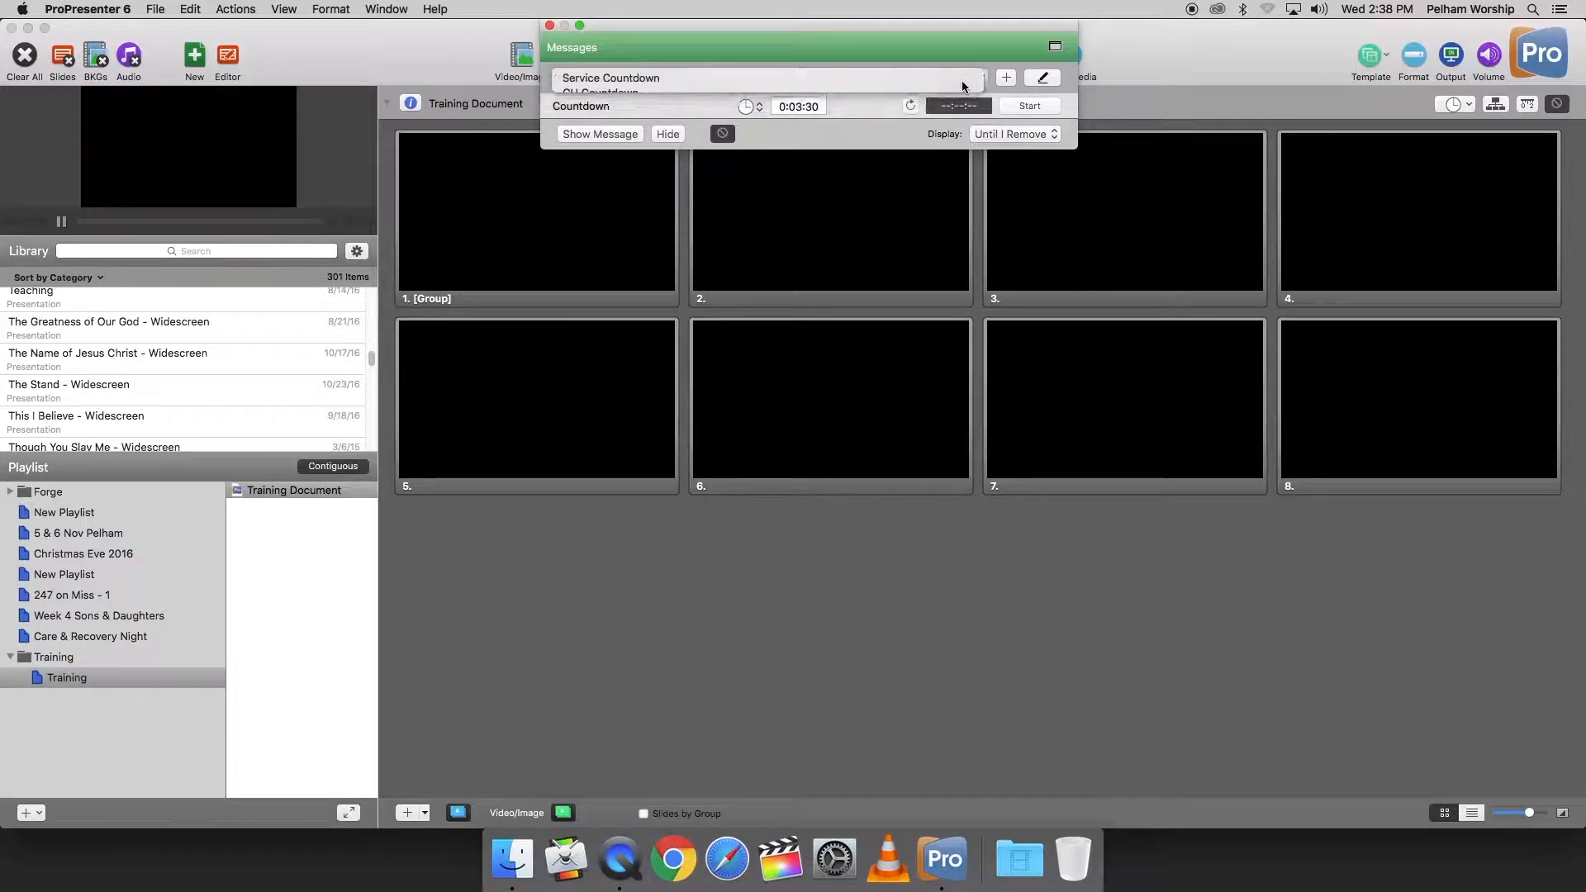
pyautogui.click(1044, 80)
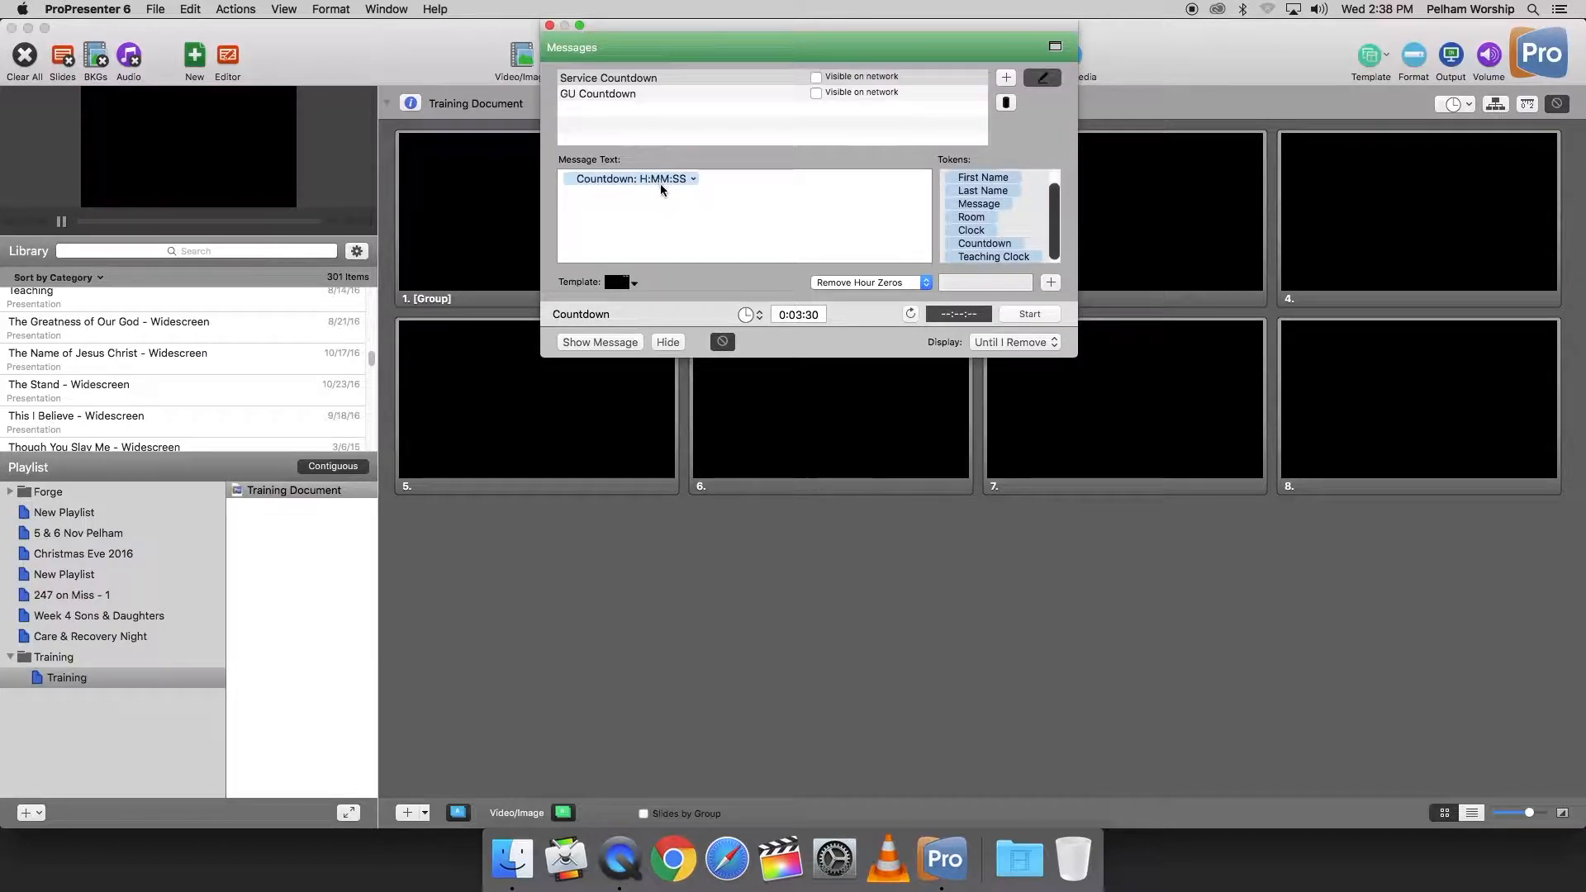
# Step: Keep the Remove Hour Zeros format and apply the PreService Countdown template to the Service Countdown message
pyautogui.click(882, 283)
pyautogui.click(881, 286)
pyautogui.click(637, 283)
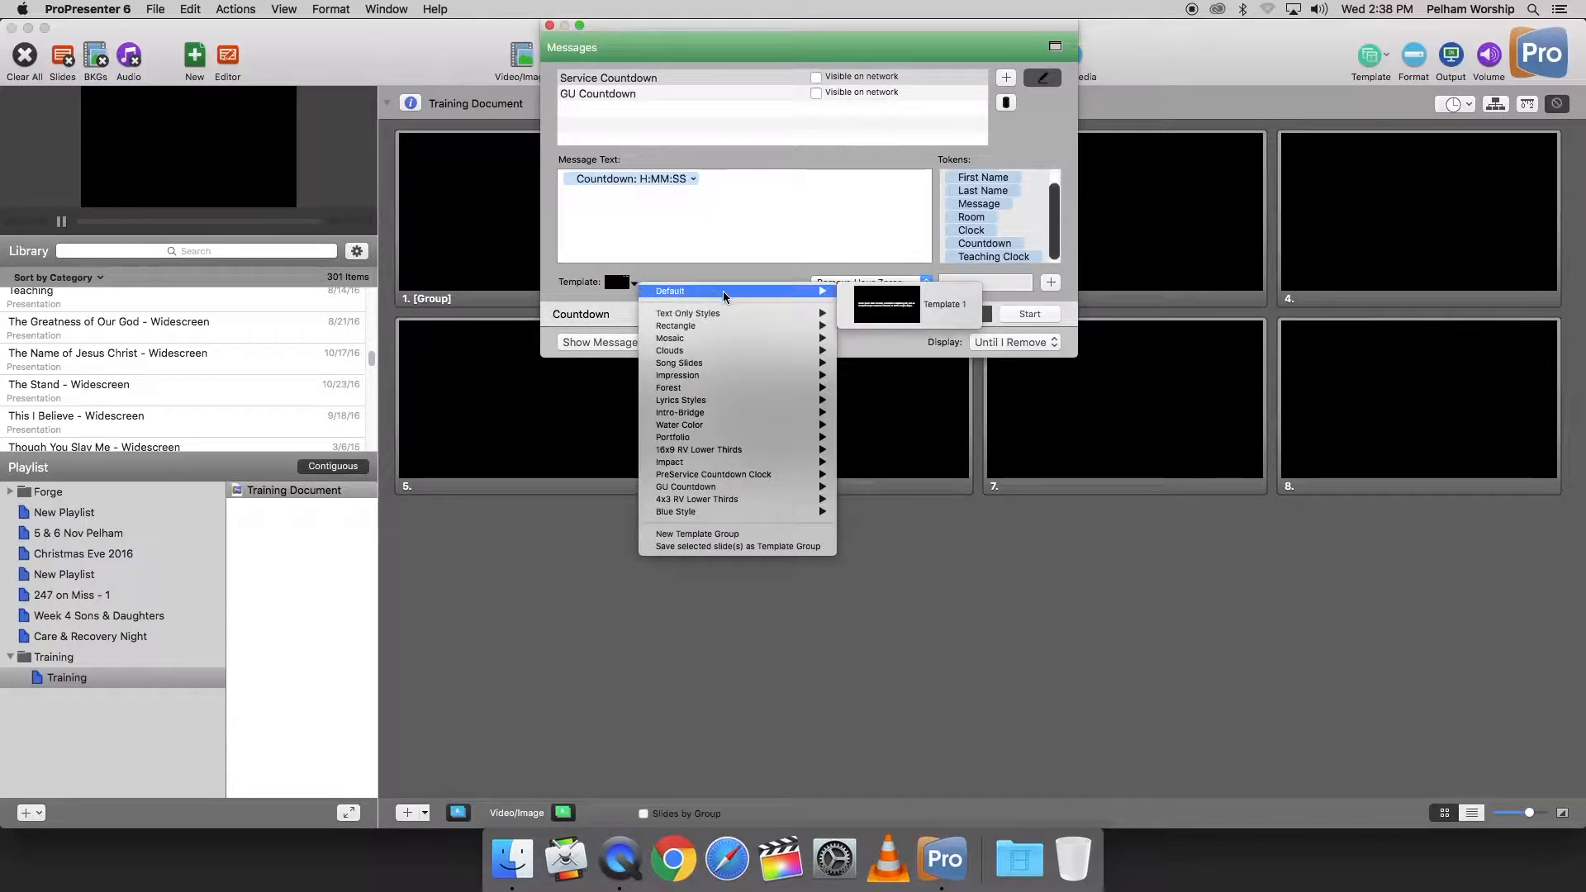
pyautogui.moveTo(760, 476)
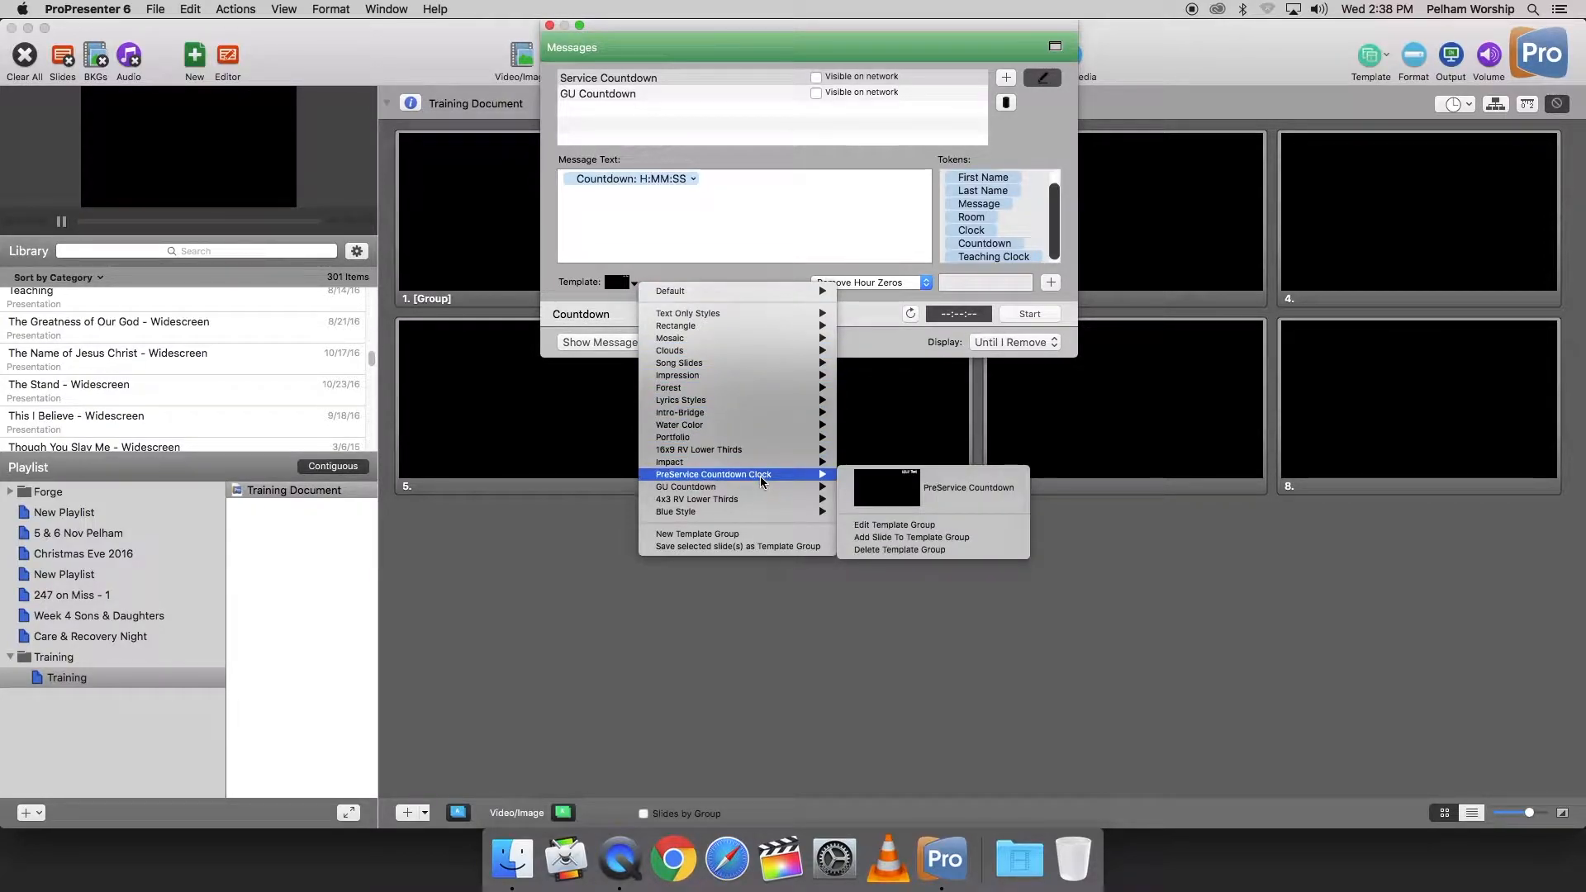
pyautogui.click(930, 493)
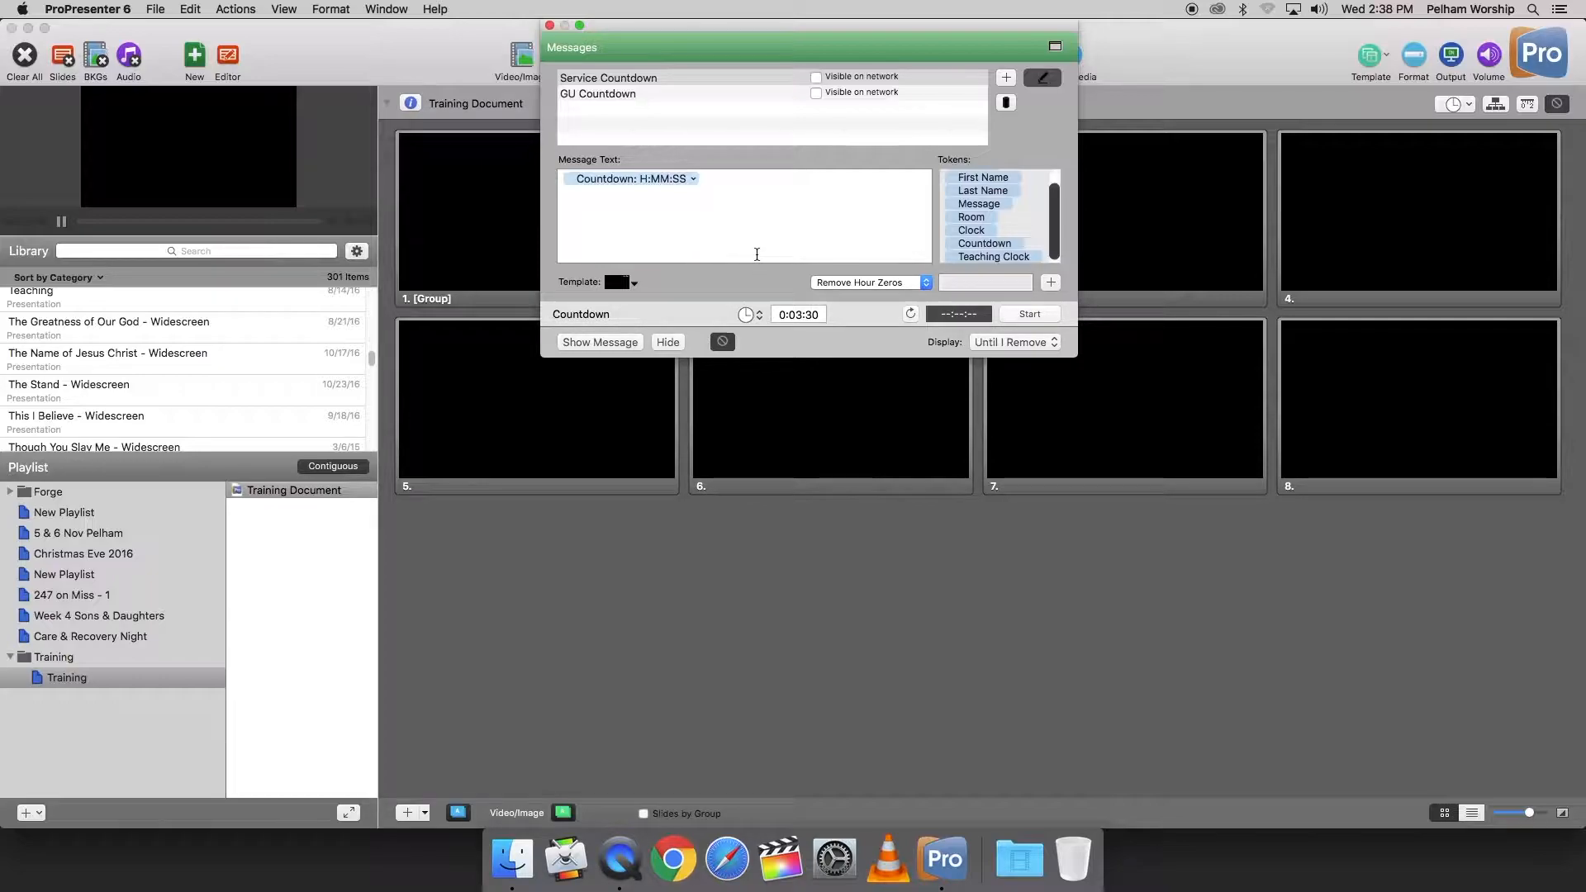
# Step: Try the Count Down to Time type for the message's Countdown timer and switch it back to Count Down Timer
pyautogui.click(753, 315)
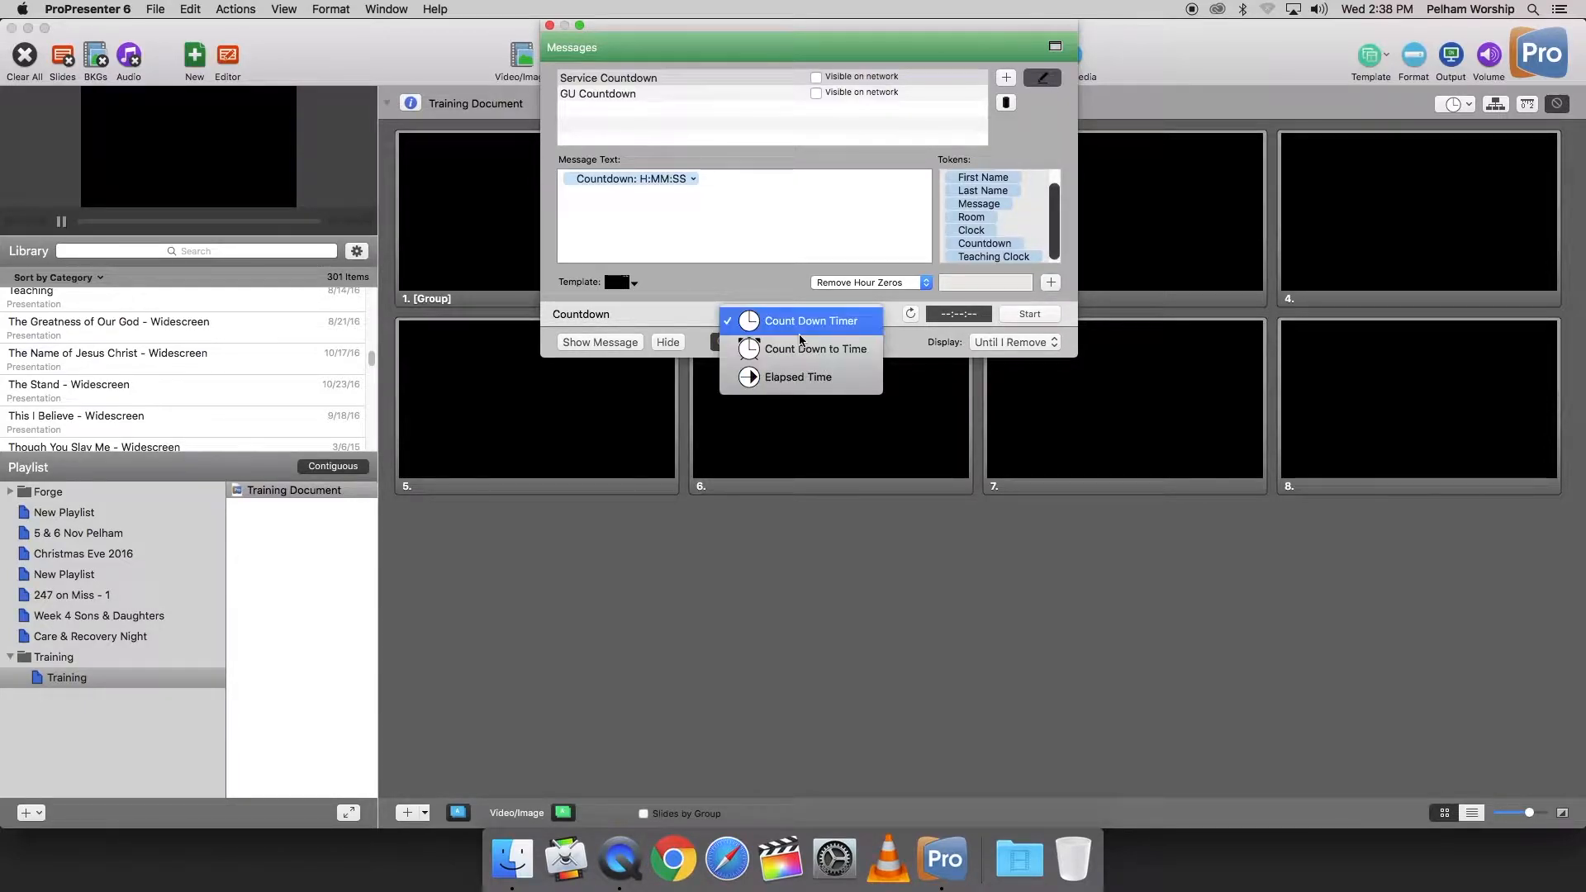
pyautogui.click(801, 349)
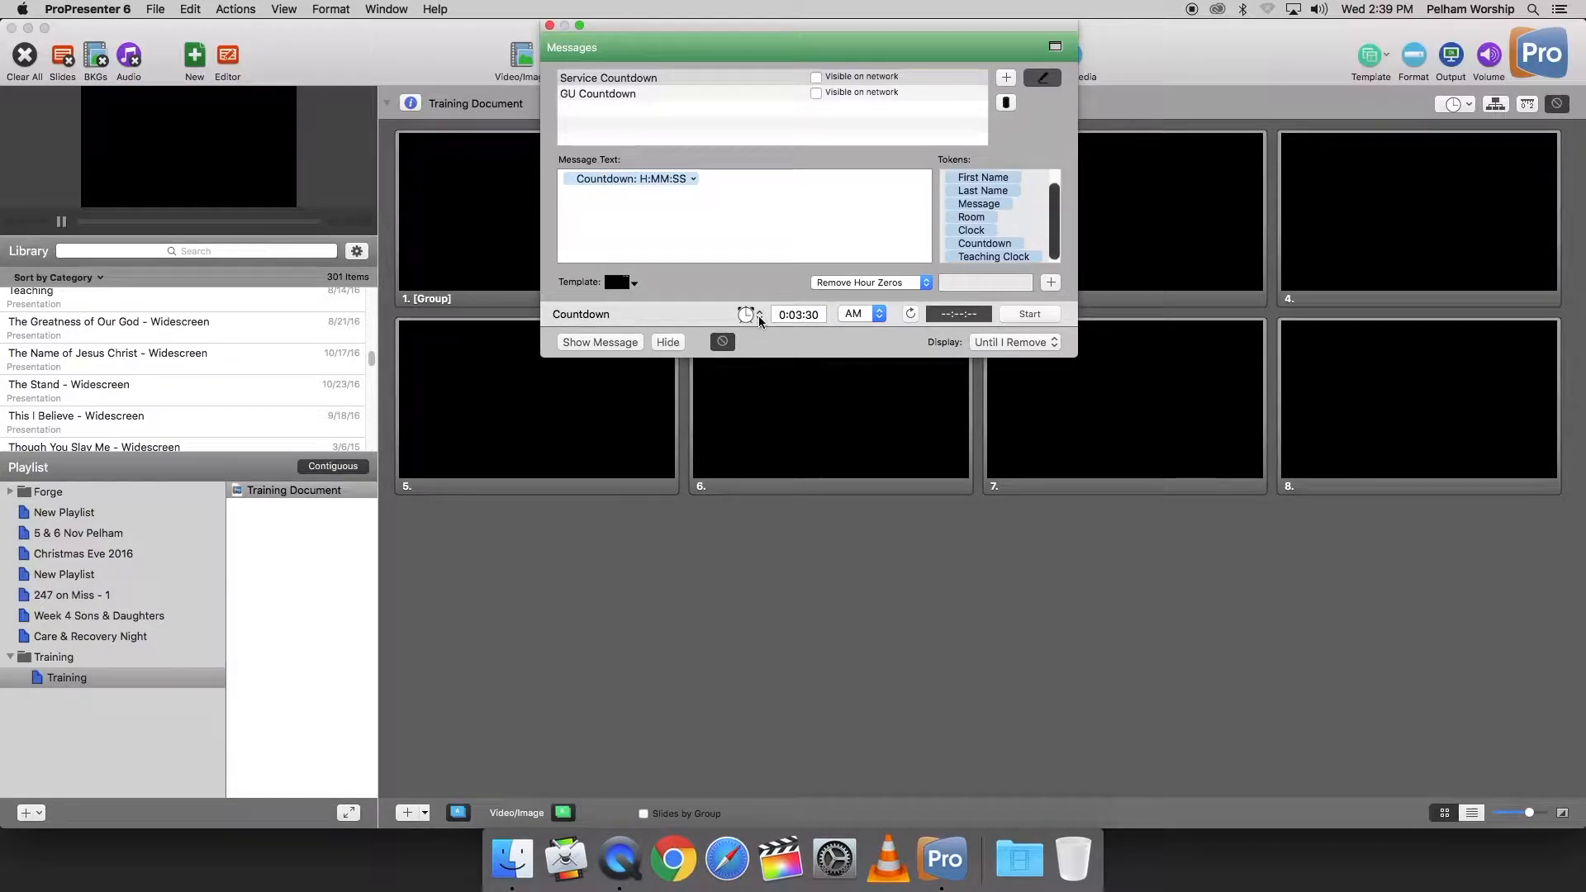
pyautogui.click(760, 319)
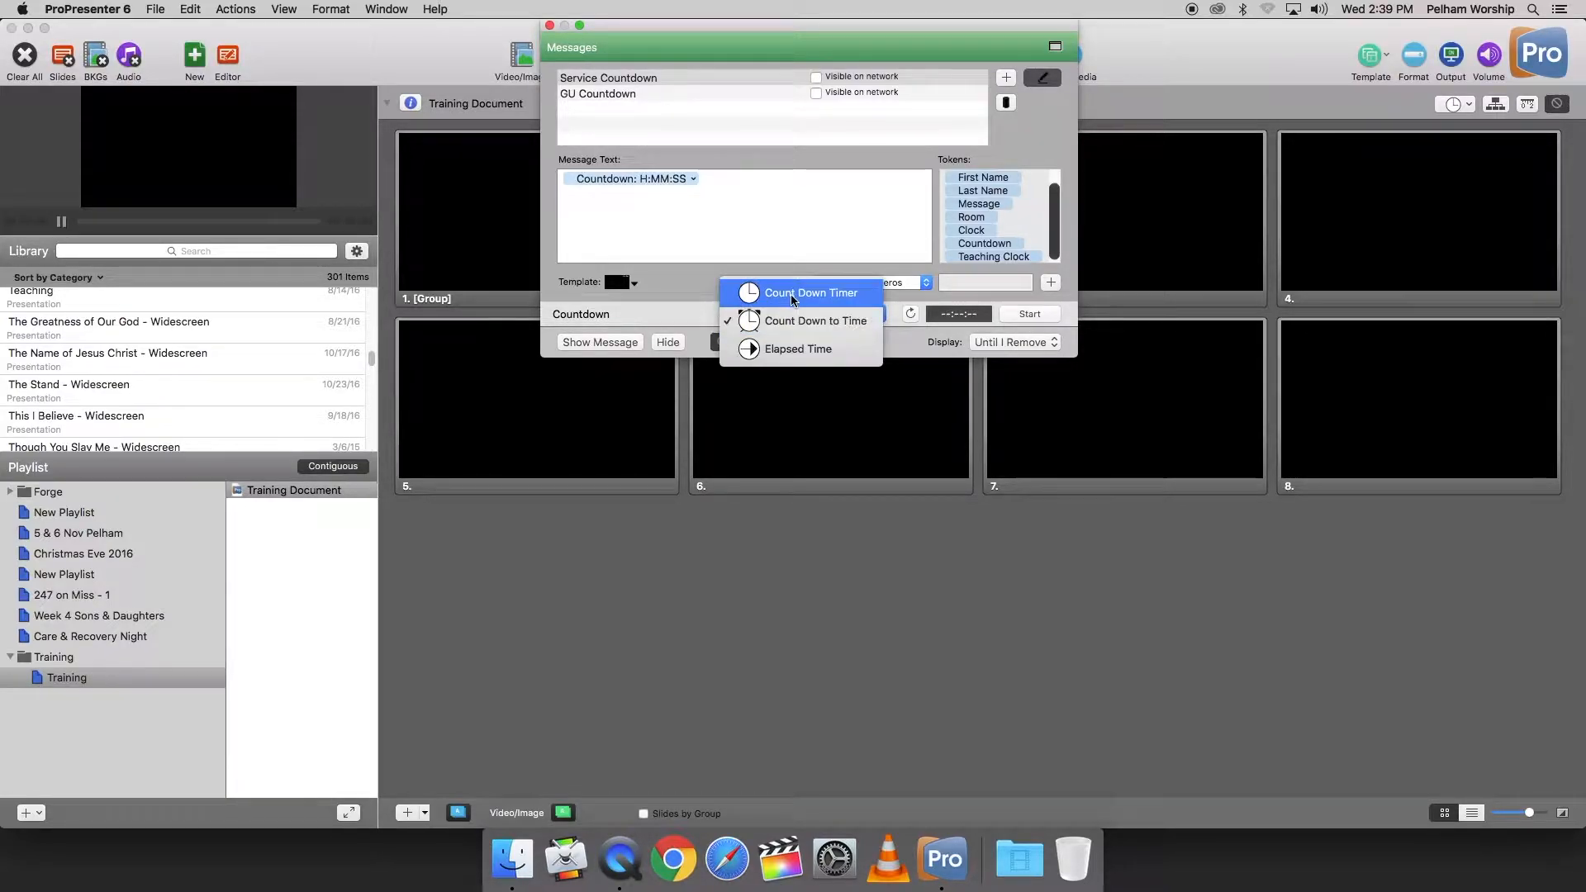
pyautogui.click(792, 296)
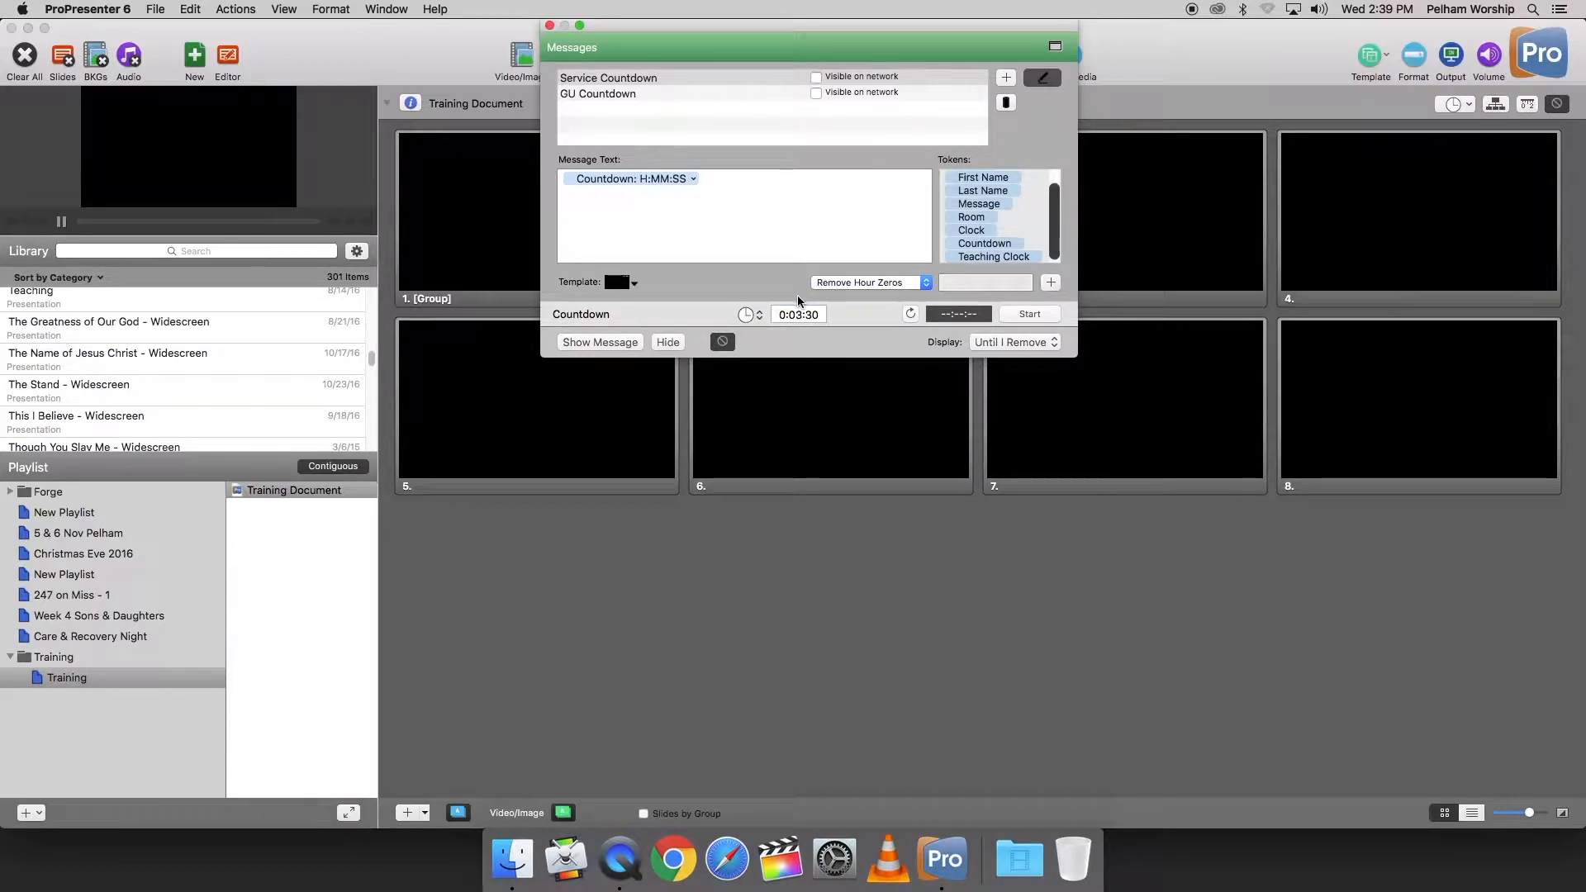
# Step: Set the message's Countdown timer duration to 0:10:00 and close the Messages window
pyautogui.click(801, 314)
pyautogui.tripleClick(798, 314)
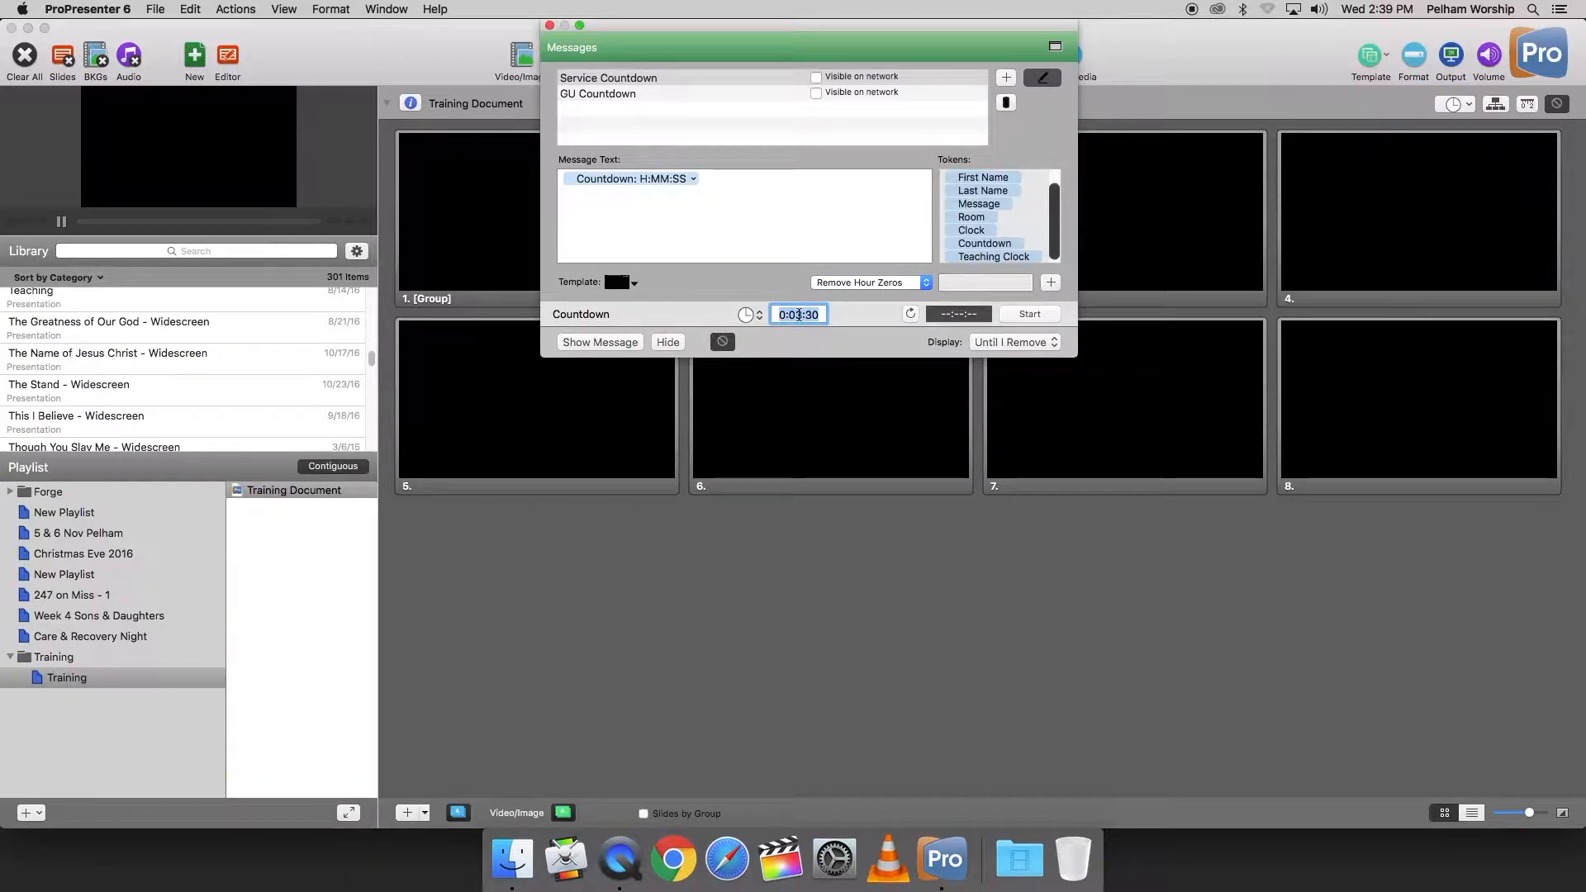
pyautogui.click(798, 314)
pyautogui.write('10')
pyautogui.press('BackSpace')
pyautogui.press('BackSpace')
pyautogui.write('00')
pyautogui.press('Return')
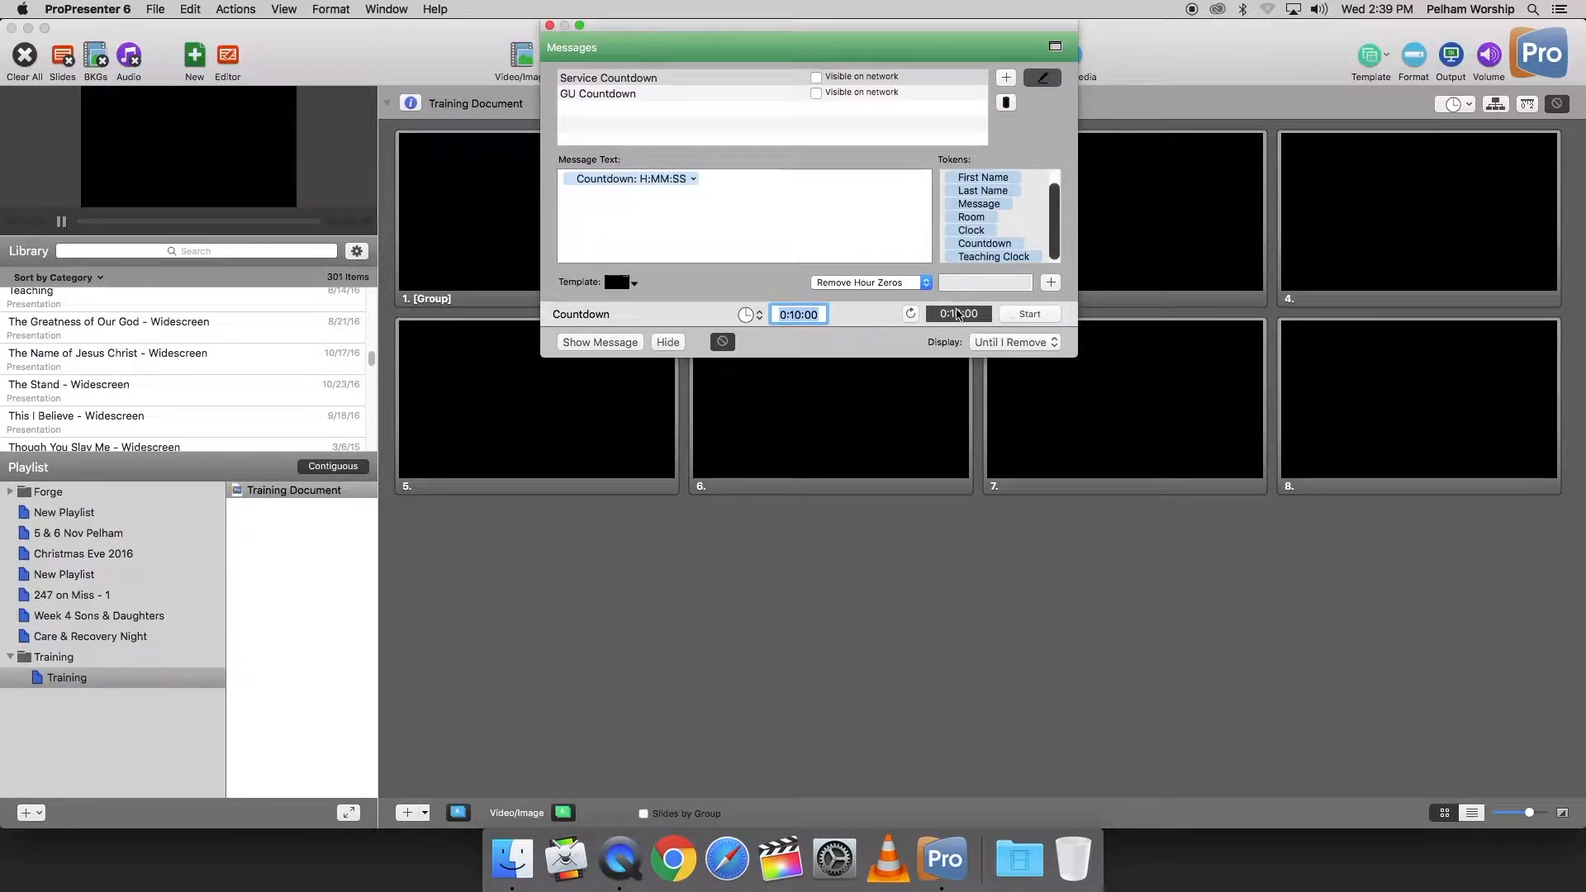
pyautogui.click(550, 25)
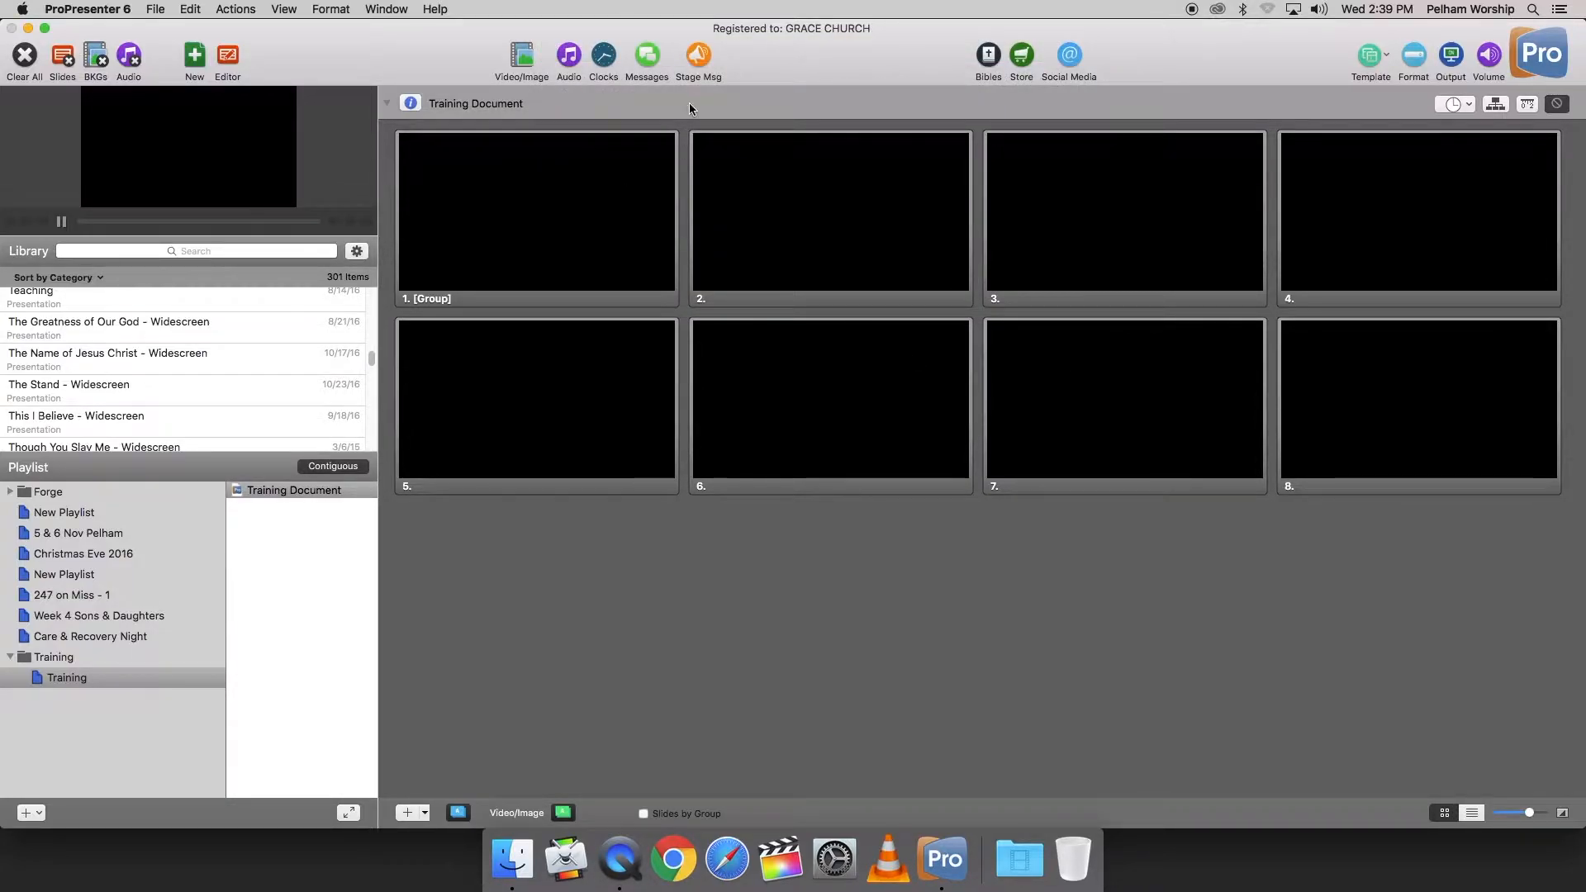
# Step: Reopen Messages, show the Service Countdown message on the output, and close the window
pyautogui.click(651, 61)
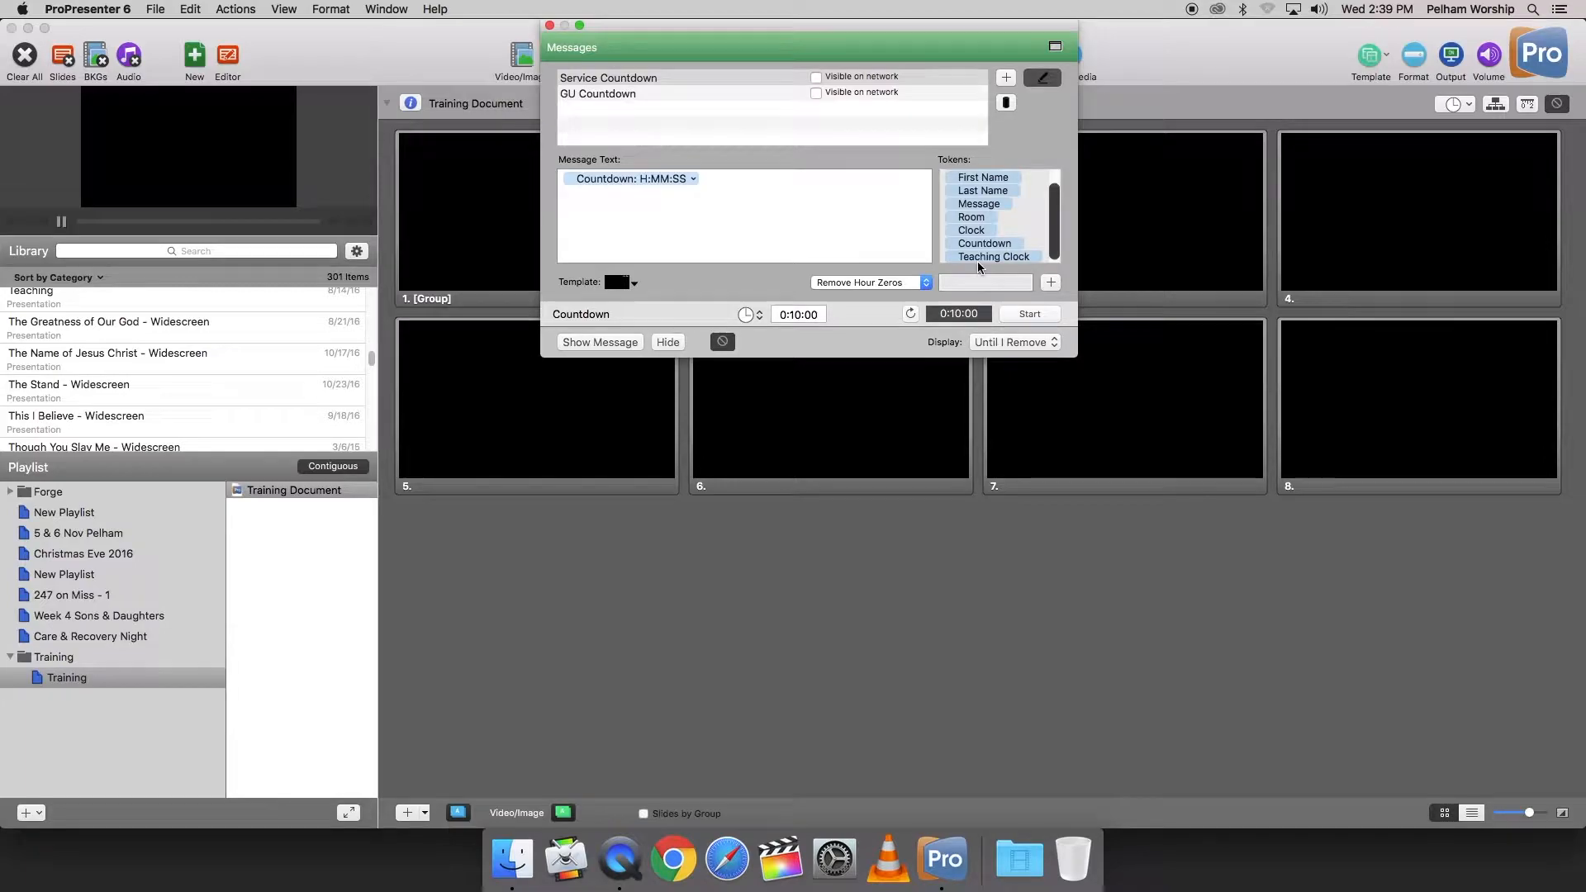
pyautogui.click(618, 343)
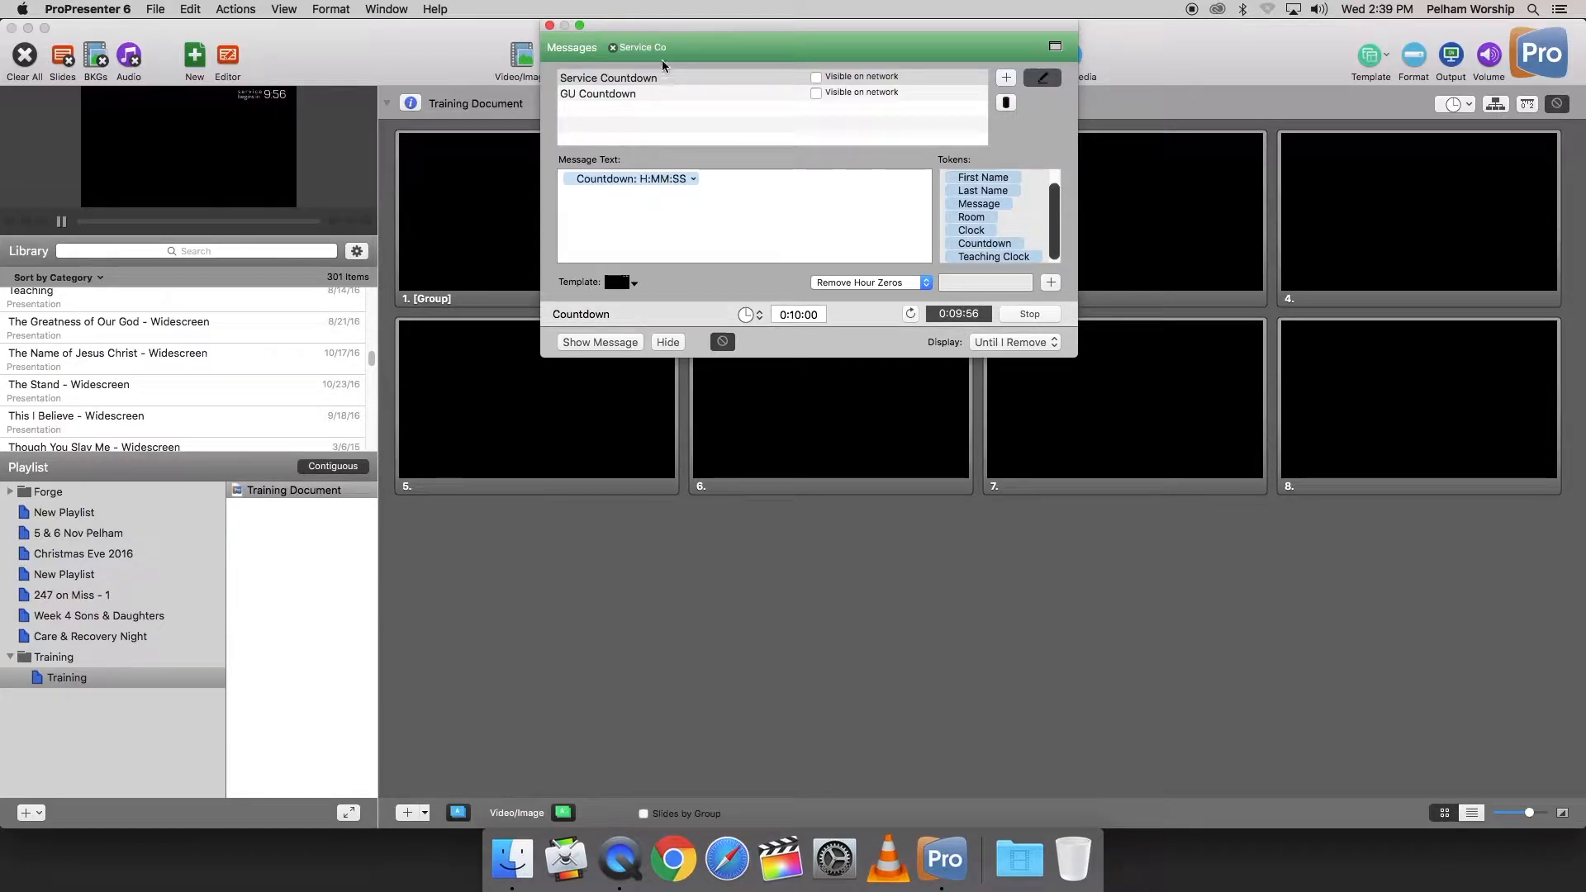
pyautogui.click(549, 25)
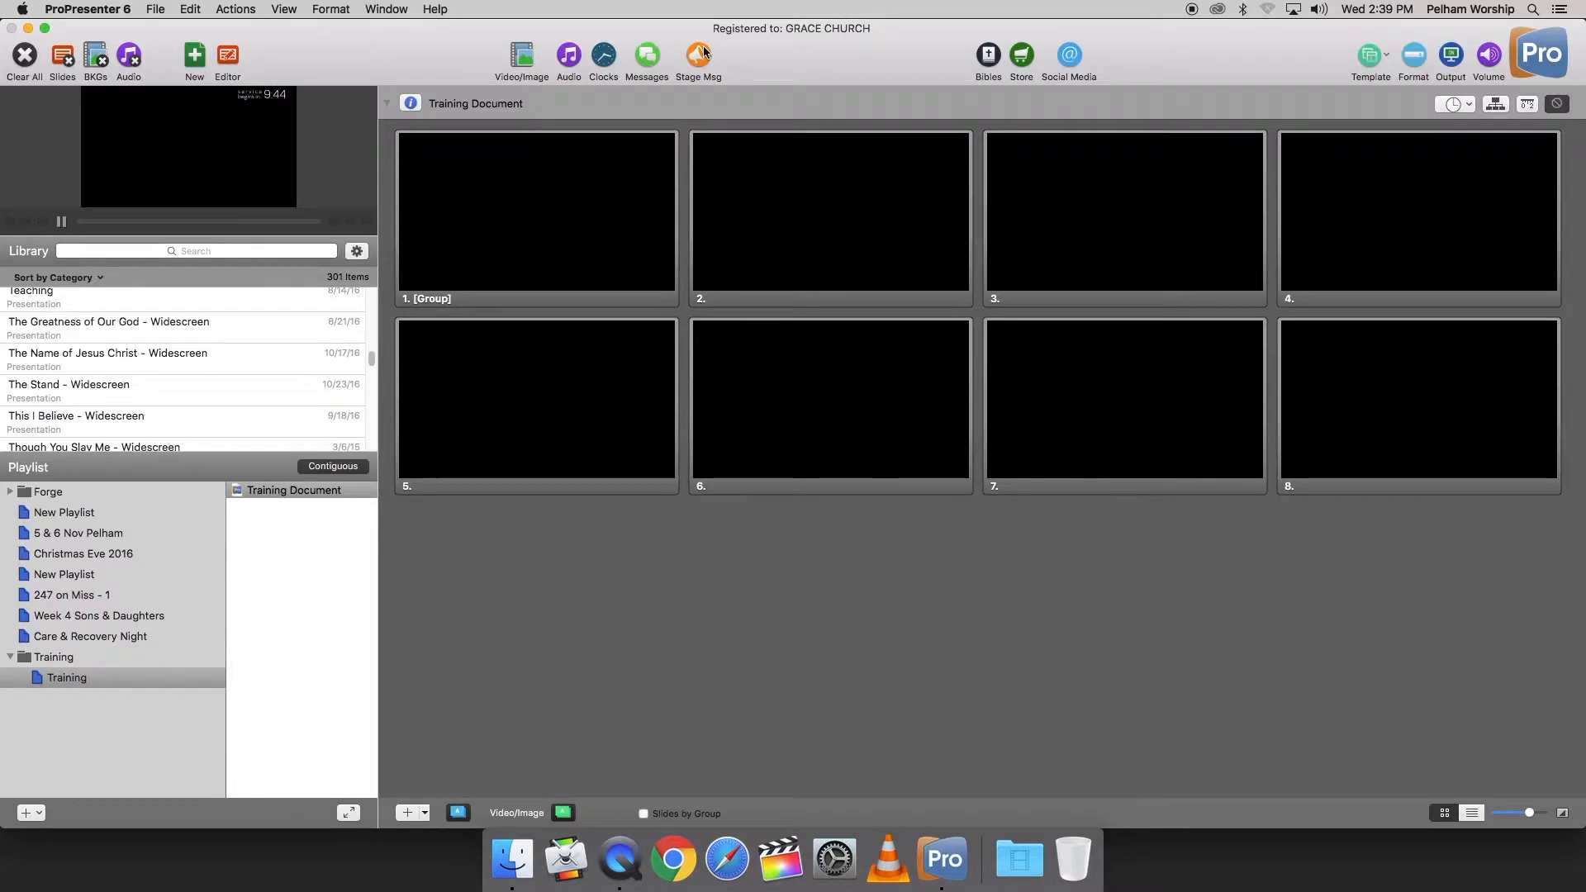
# Step: Return to Messages, stop the Countdown timer, and hide the Service Countdown message from the output
pyautogui.click(648, 58)
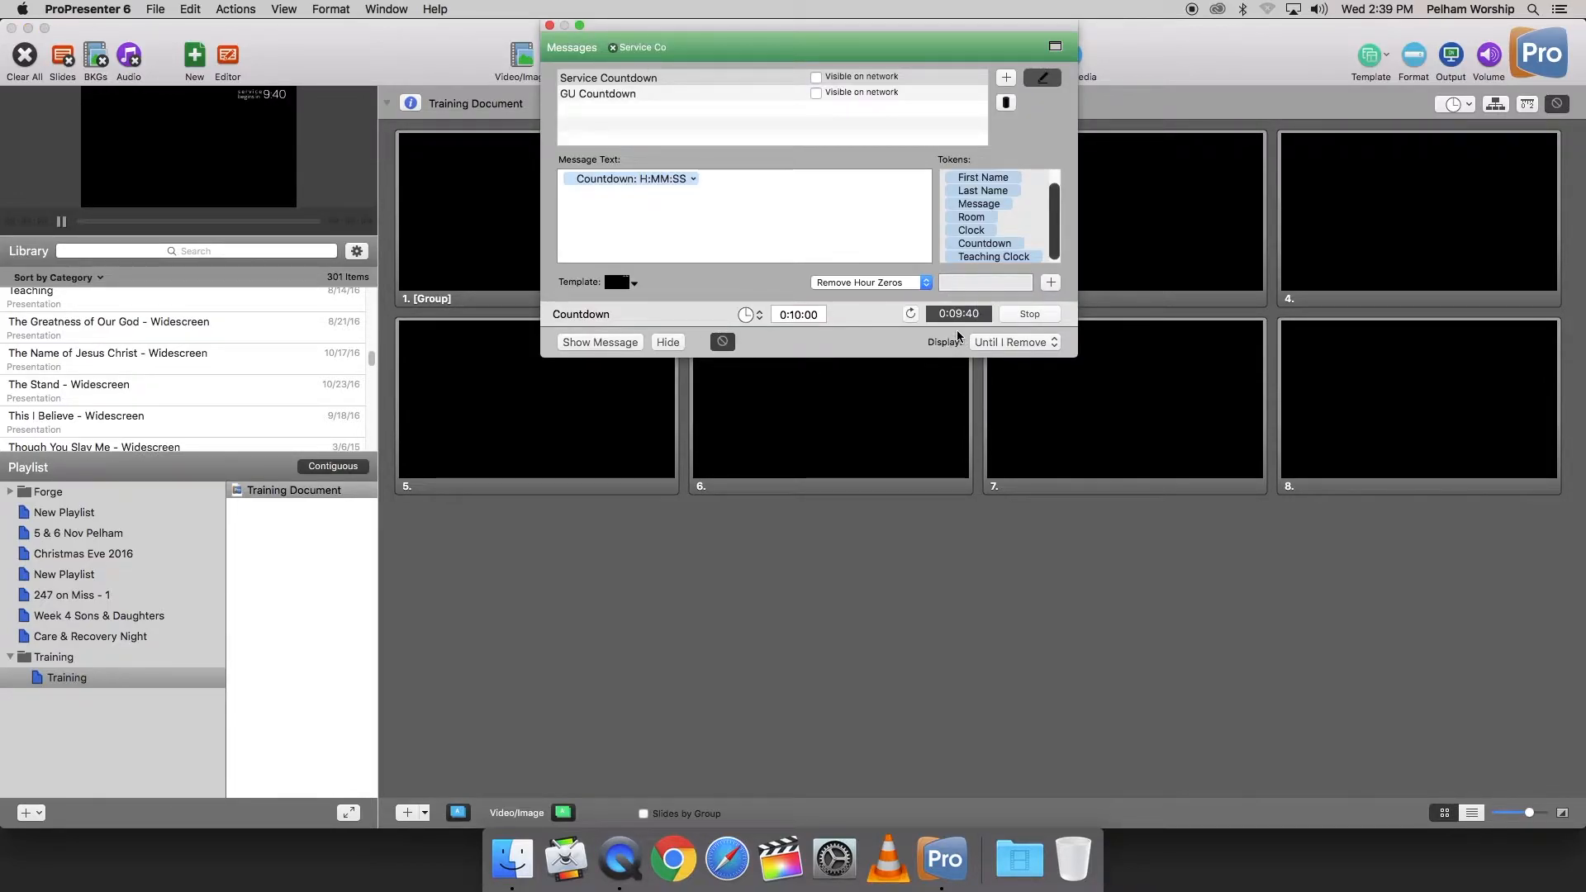
pyautogui.click(1032, 315)
pyautogui.click(669, 343)
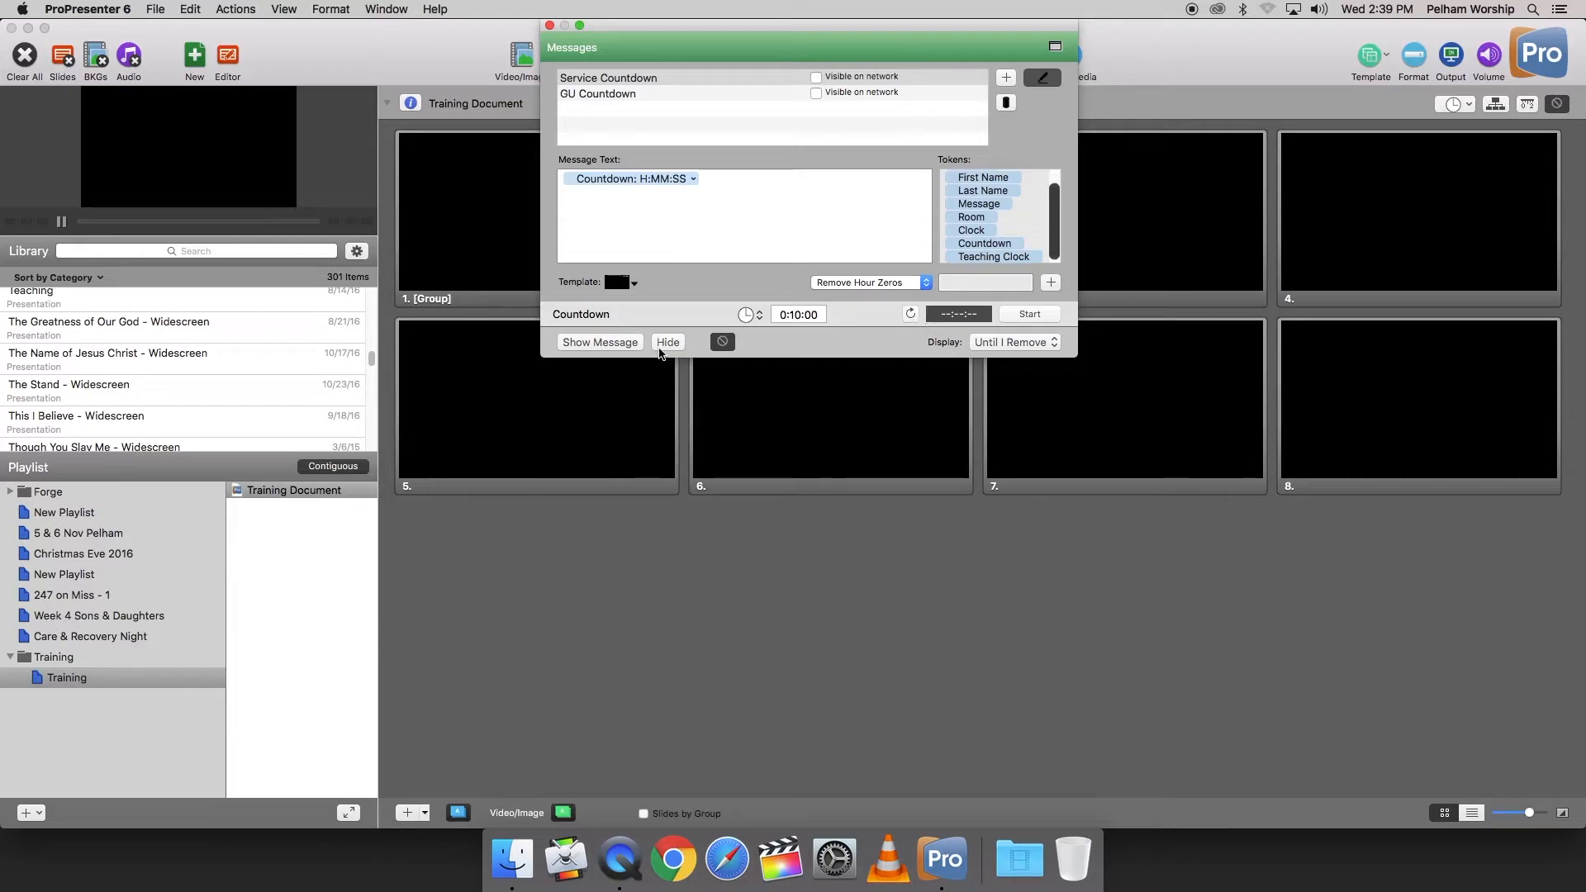
# Step: Show the Service Countdown message again, hide it, stop and reset its timer, and close Messages
pyautogui.click(621, 348)
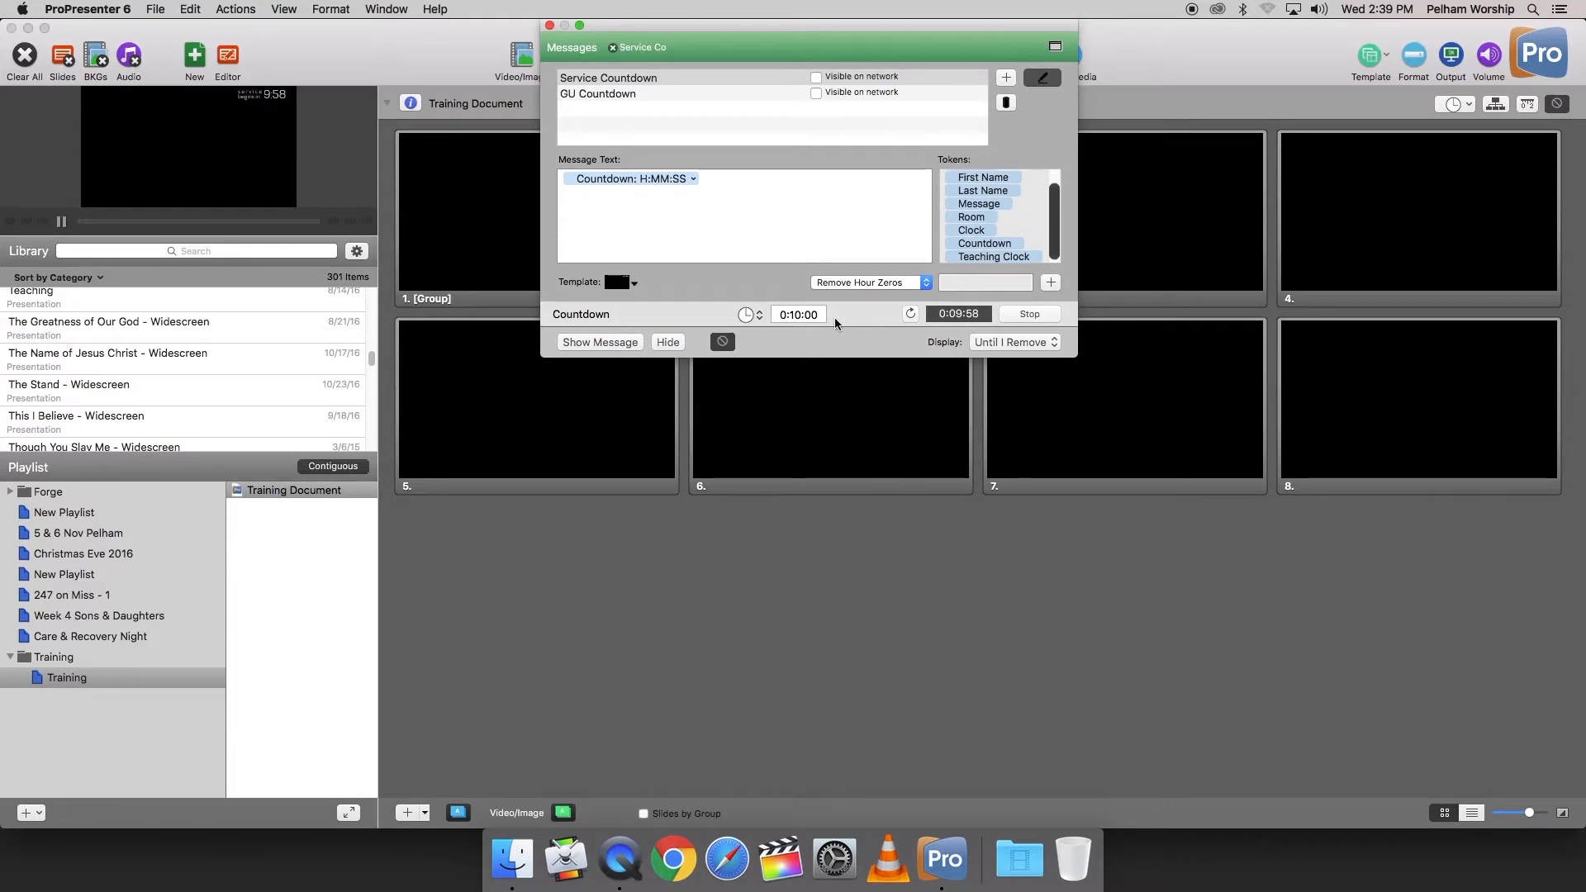
pyautogui.click(668, 344)
pyautogui.click(1029, 314)
pyautogui.click(910, 314)
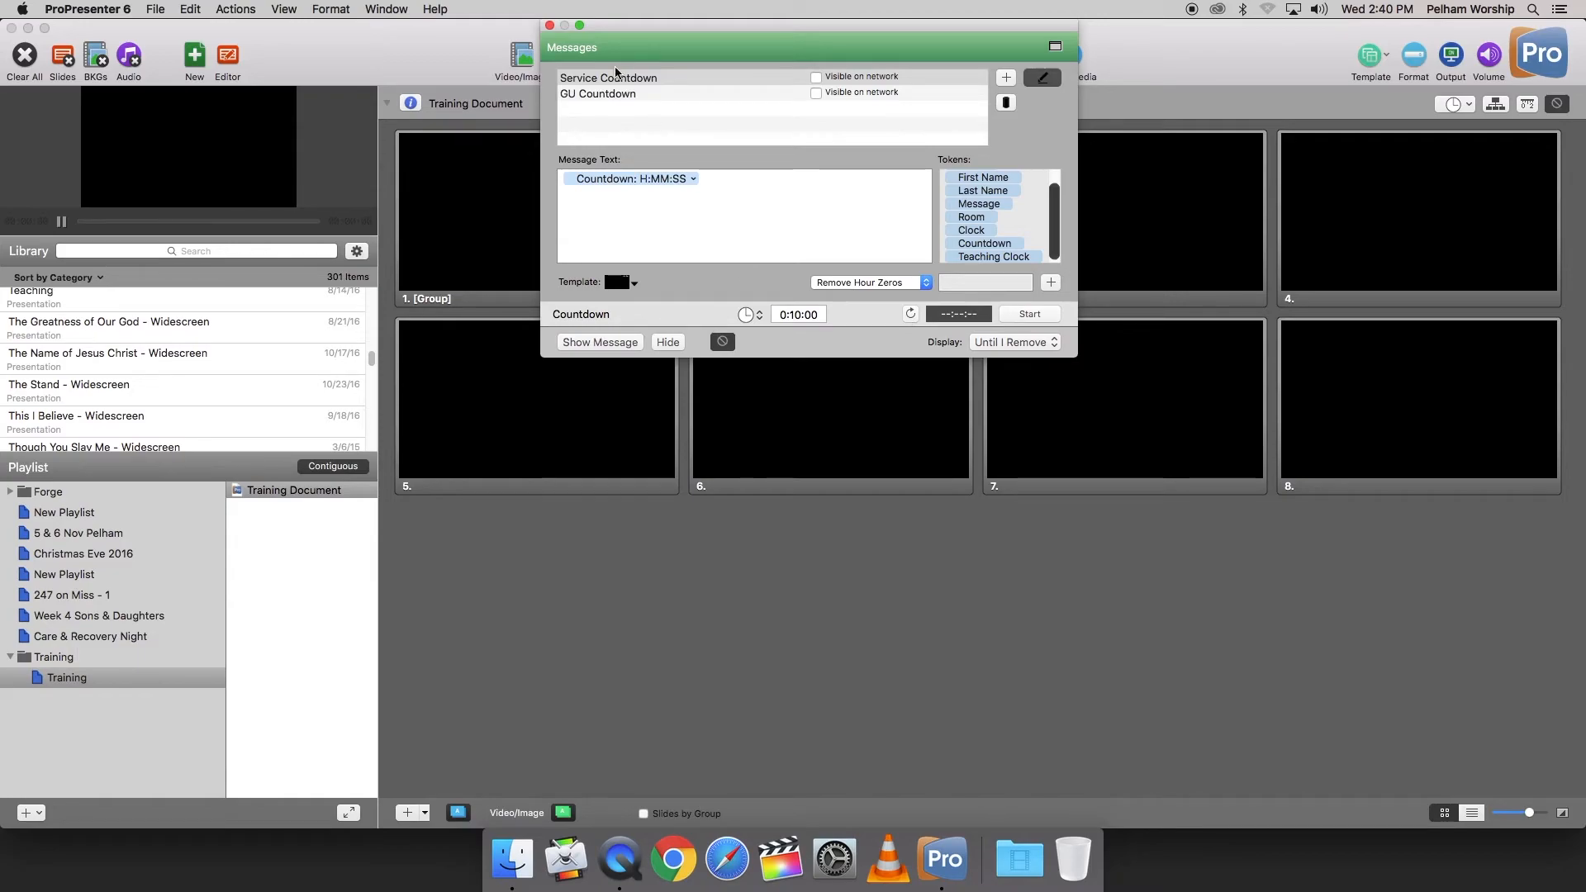
pyautogui.click(550, 25)
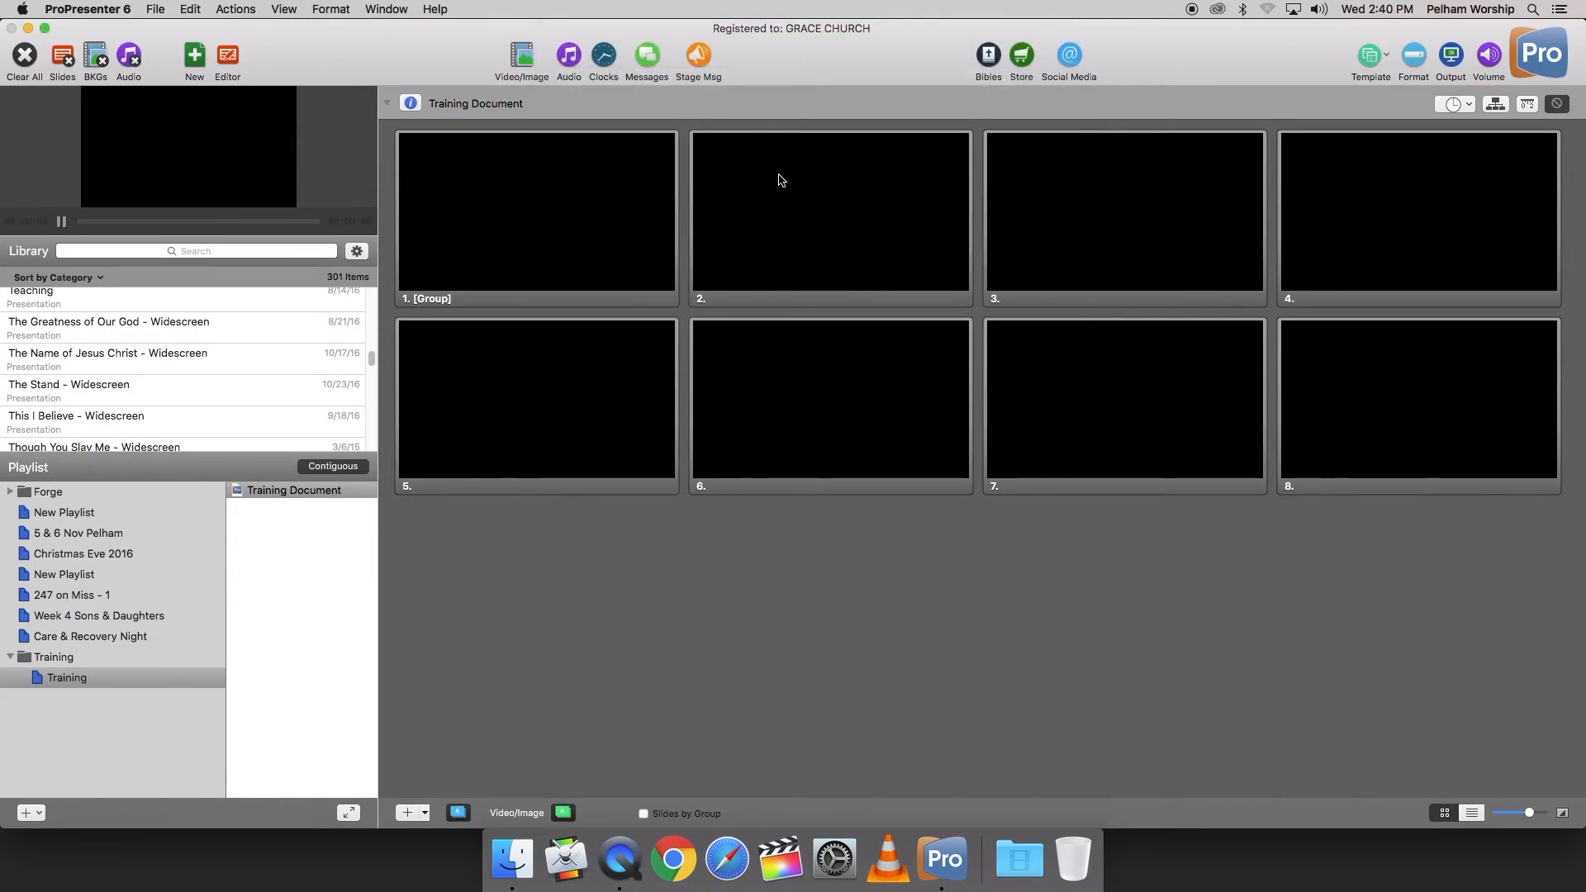